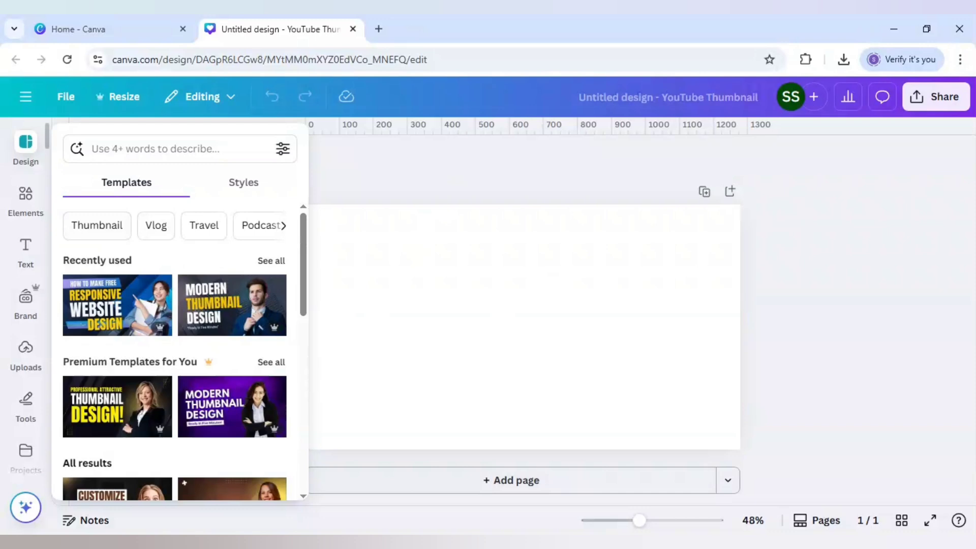
- Close the Templates panel and toggle the rulers off and back on with Shift+R
click(370, 180)
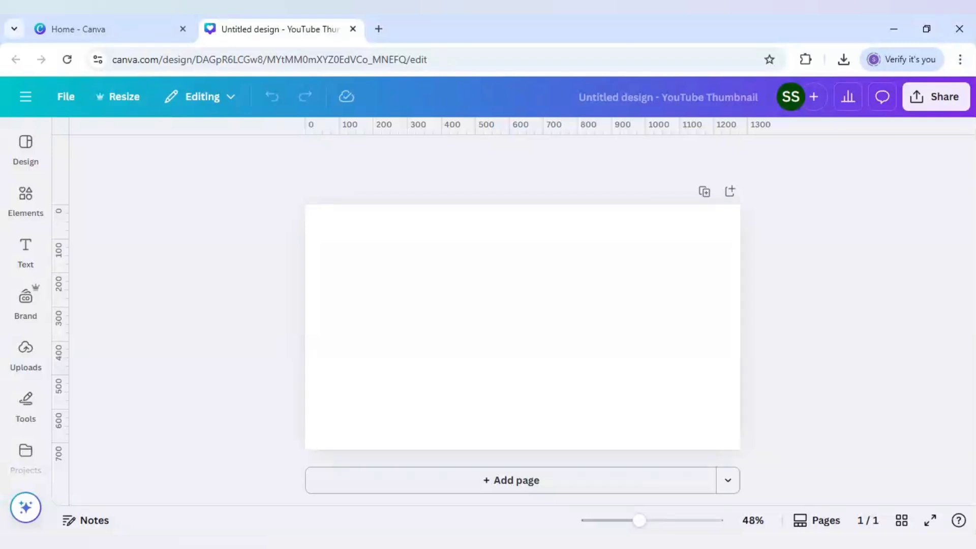
key(shift+r)
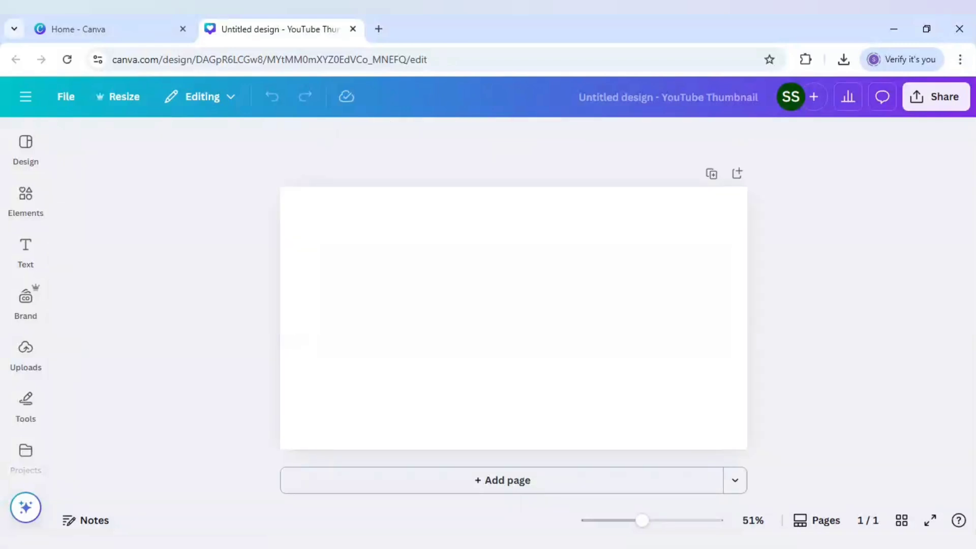
key(shift+r)
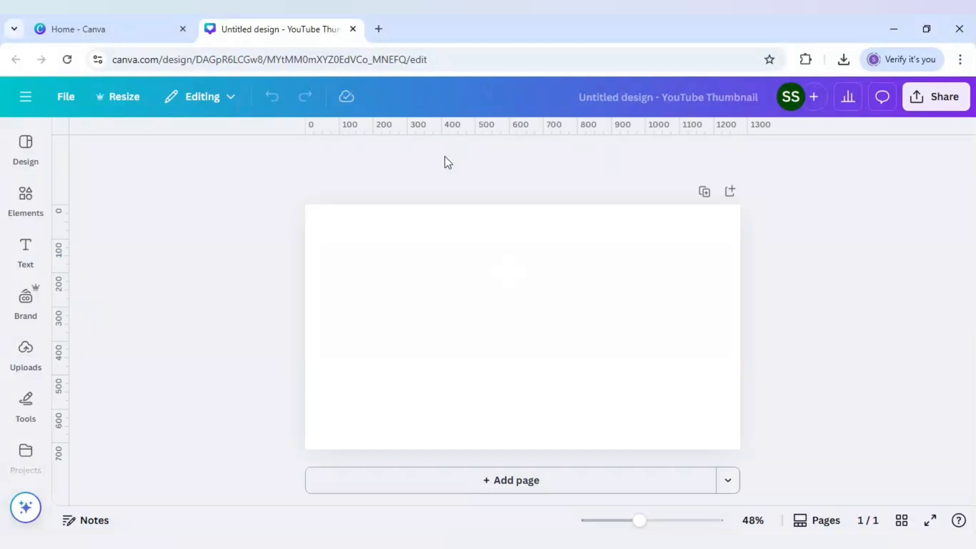
- Add the rabbit photo from Elements and drag guides to its left, right, top and bottom edges
click(27, 203)
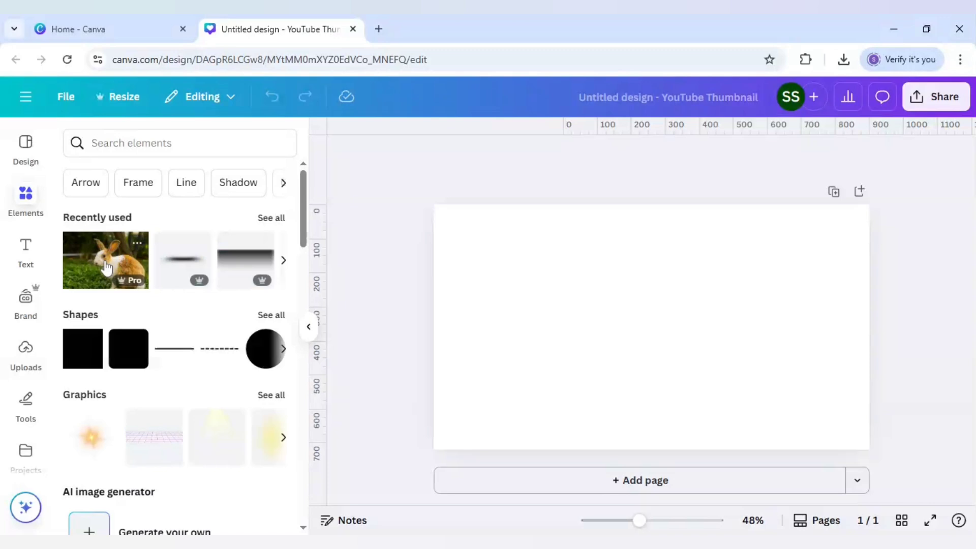
click(106, 266)
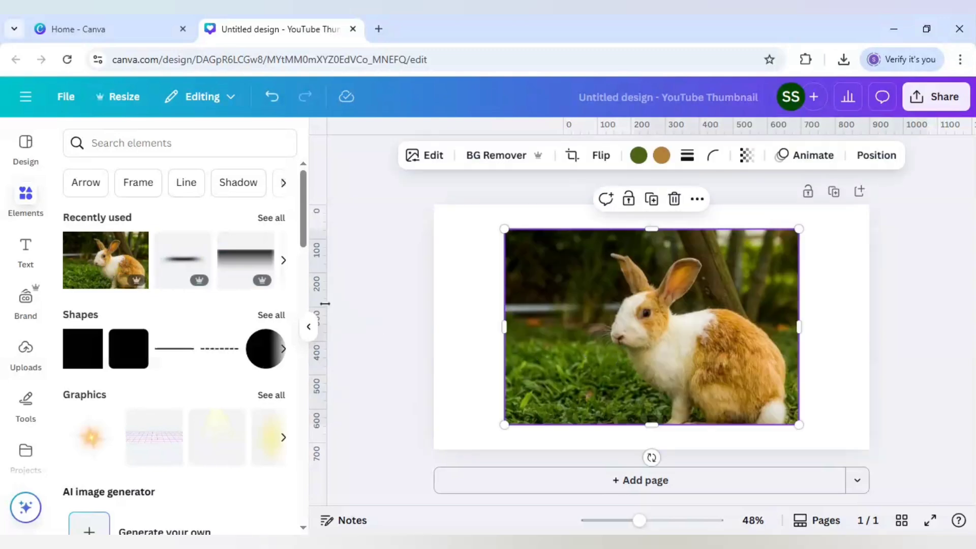
drag(321, 305, 504, 330)
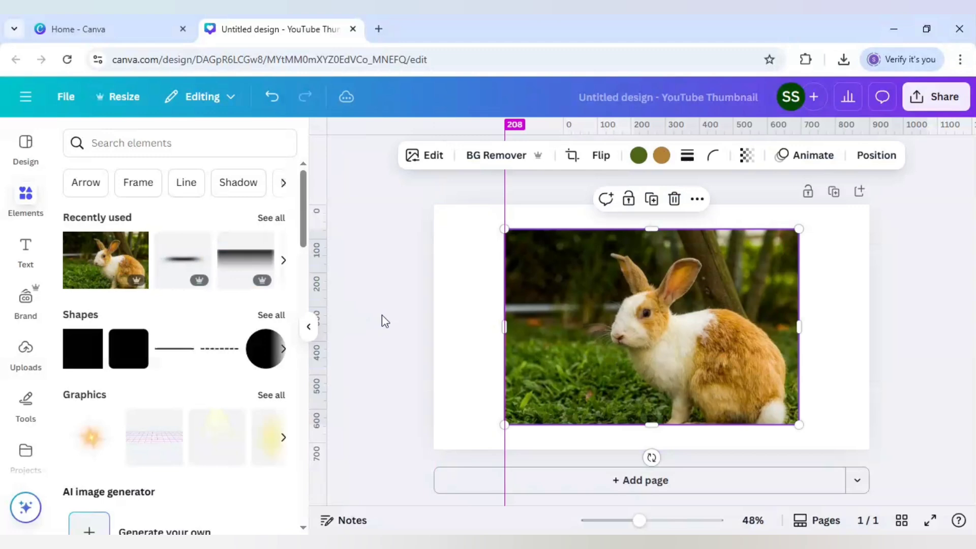
drag(325, 287, 799, 326)
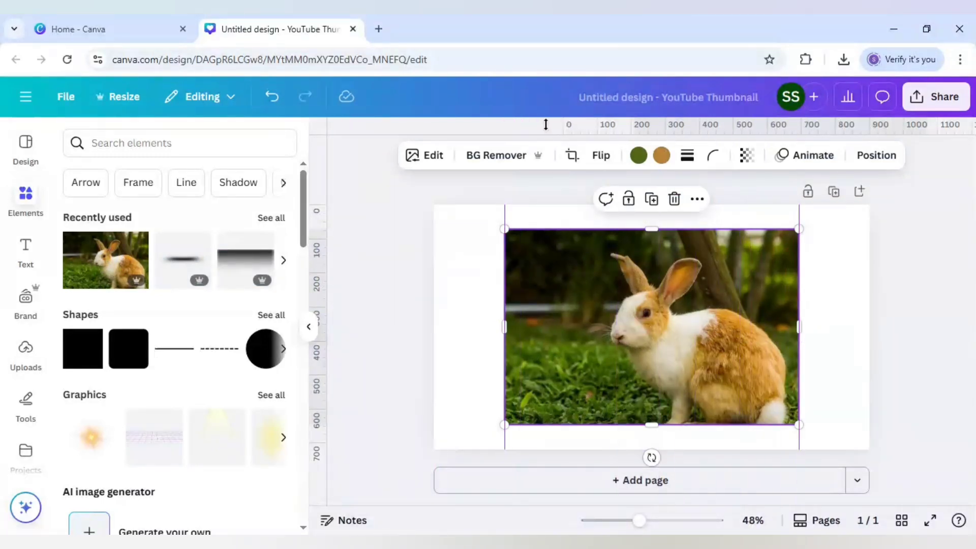
drag(545, 124, 546, 229)
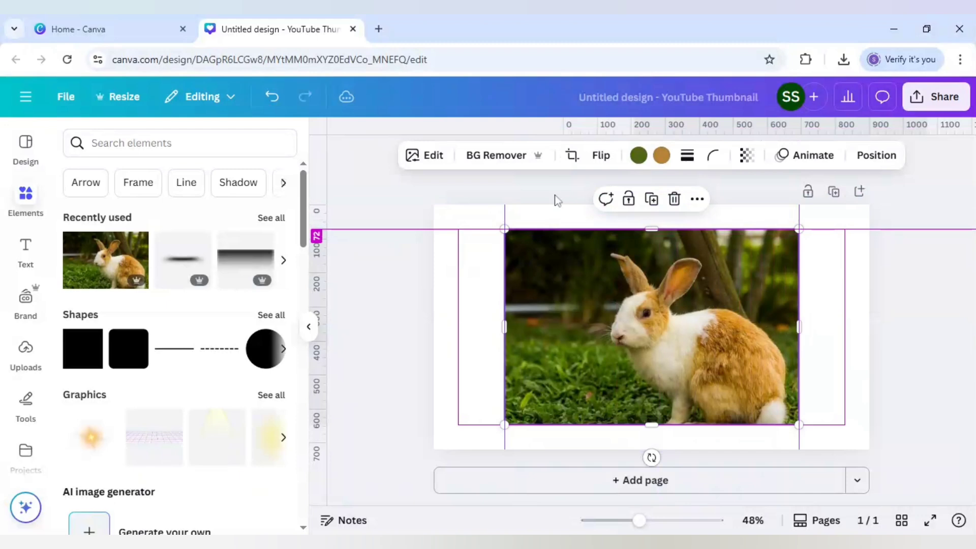
drag(557, 125, 549, 425)
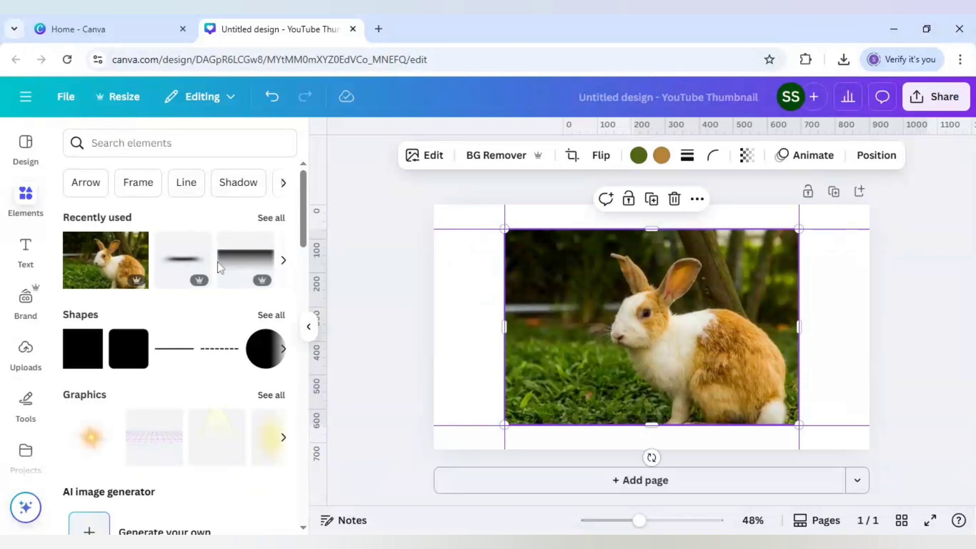
- Add the R frame from Elements' Frames > Letters collection to the page
scroll(217, 278, down, 7)
scroll(191, 335, down, 10)
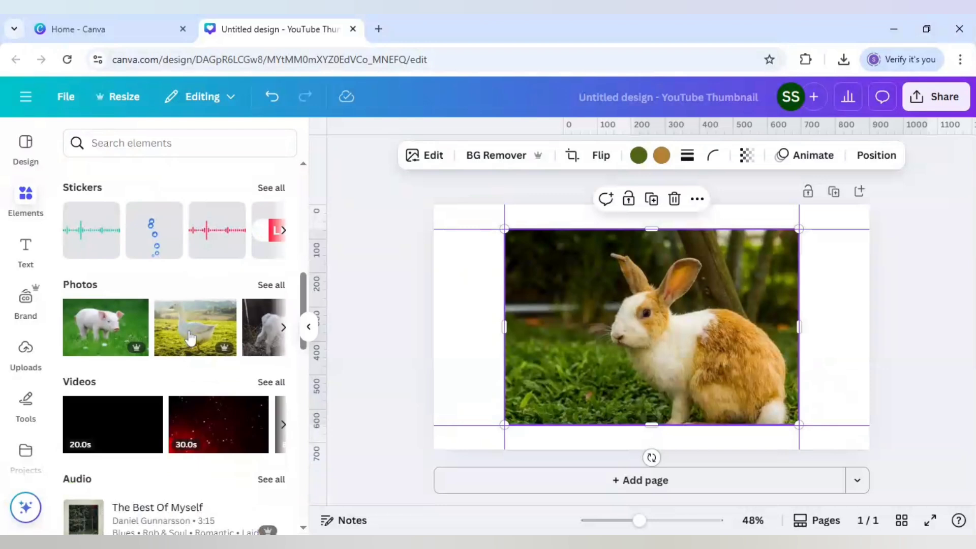
scroll(191, 336, down, 6)
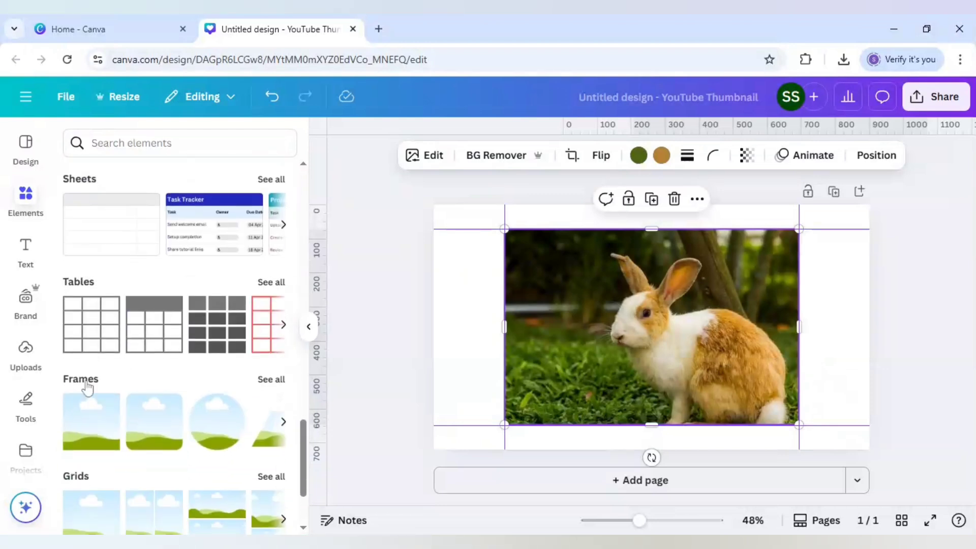
click(270, 382)
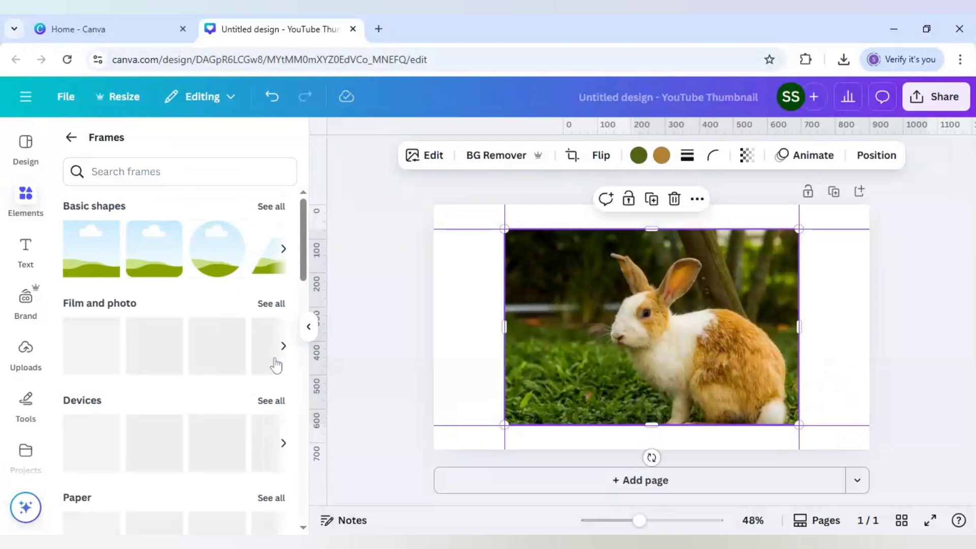
scroll(223, 343, down, 6)
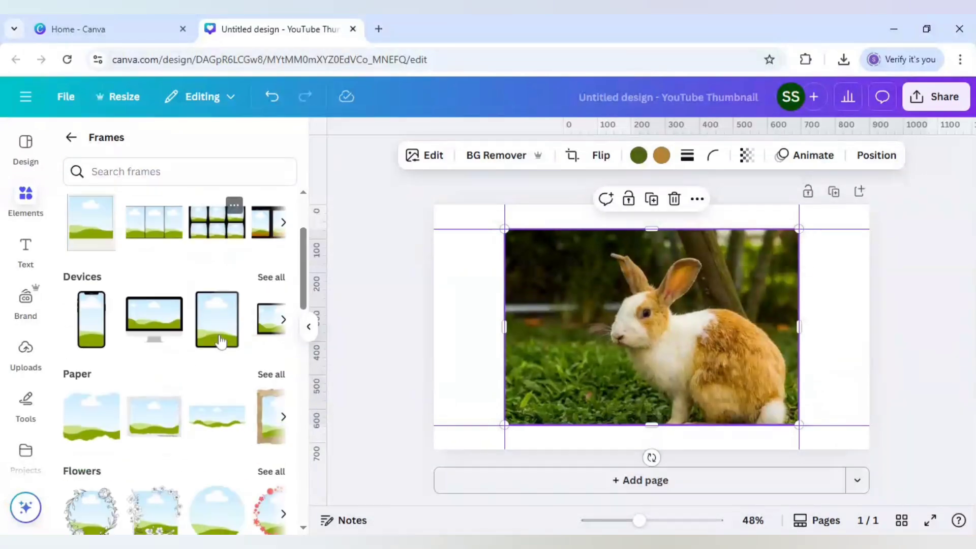
scroll(220, 342, down, 3)
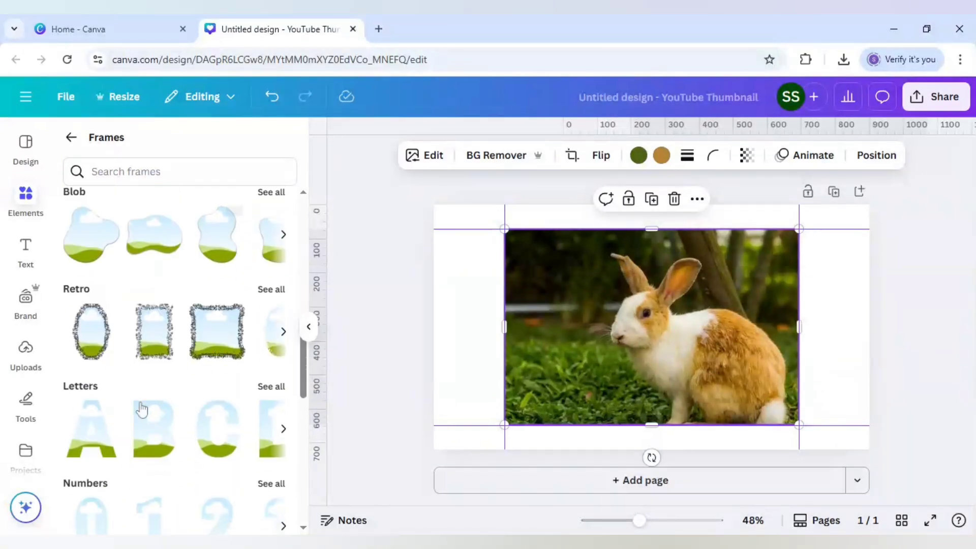
click(271, 392)
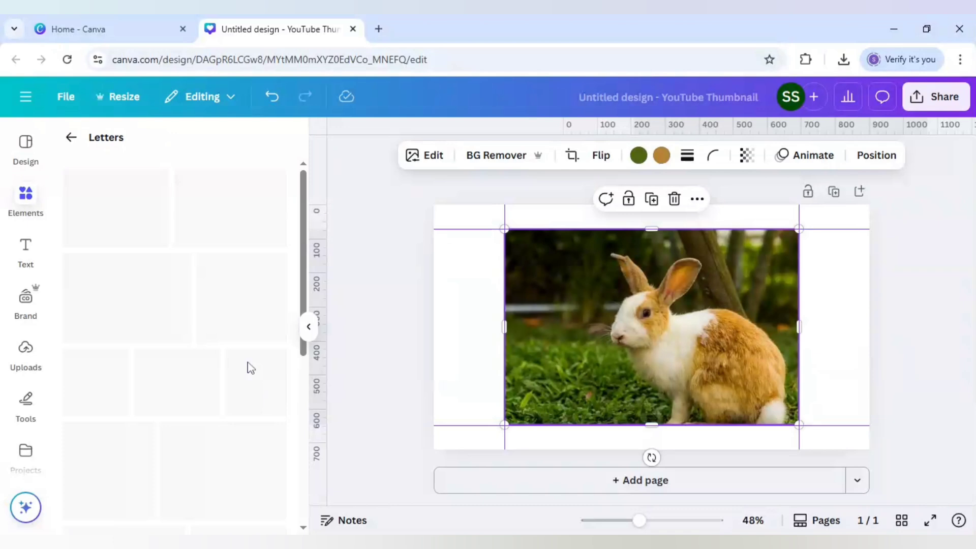
scroll(249, 364, down, 5)
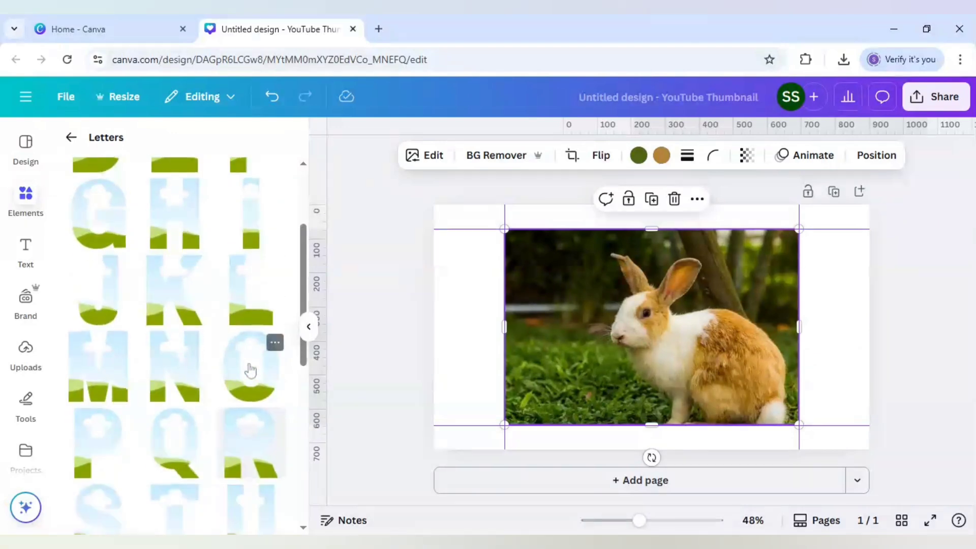
click(249, 375)
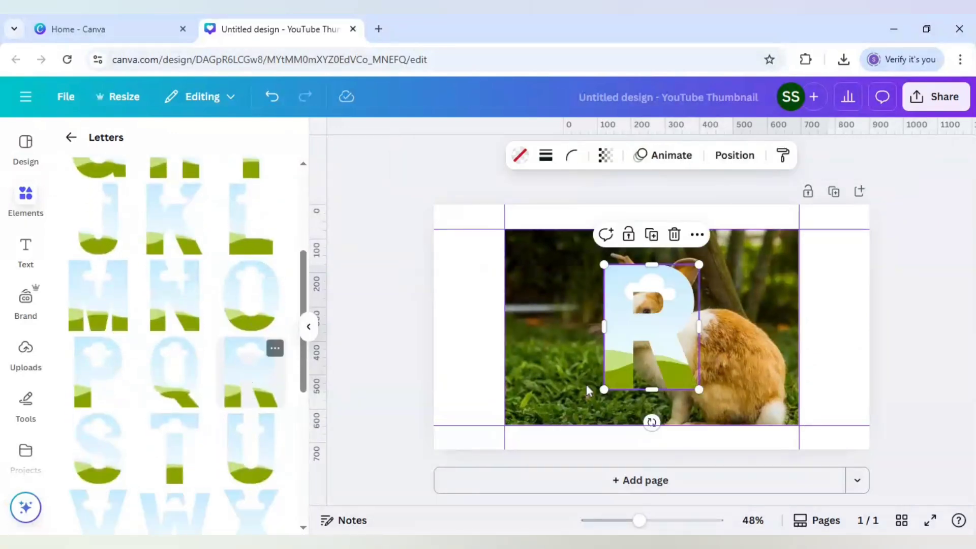
- Move and enlarge the R frame over the photo's right side, down to its bottom edge
drag(679, 343, 712, 340)
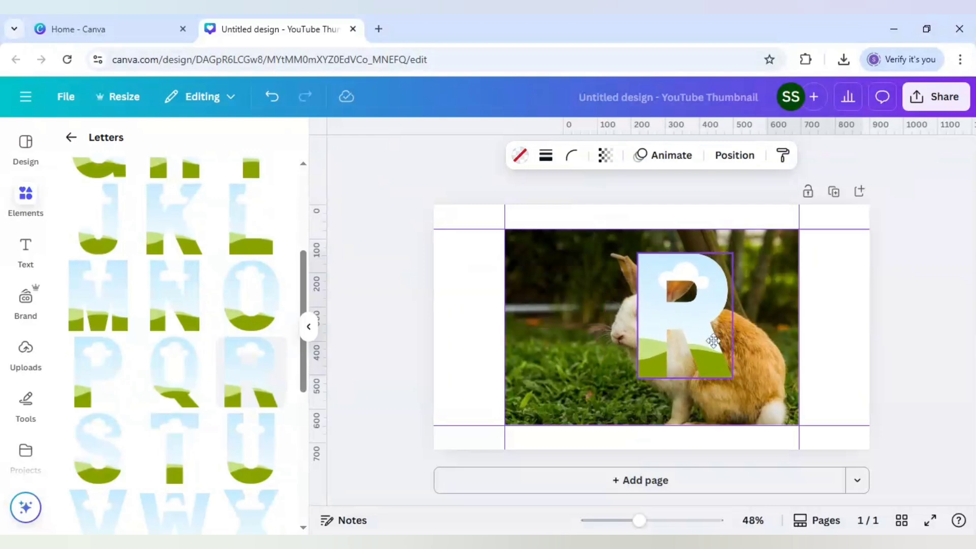
drag(733, 378, 768, 426)
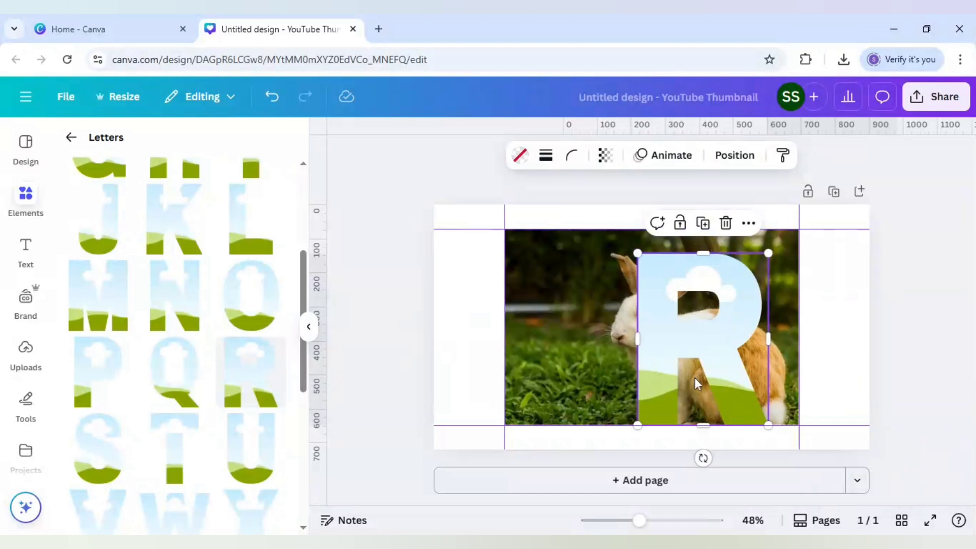
drag(695, 377, 696, 377)
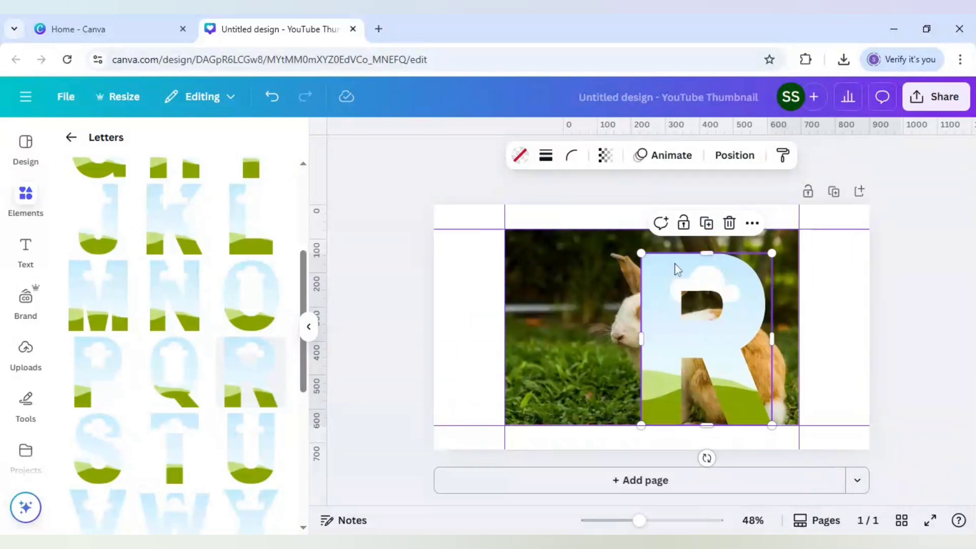
- Duplicate the rabbit photo, drop the copy into the R frame, and crop-align it with the background
click(587, 289)
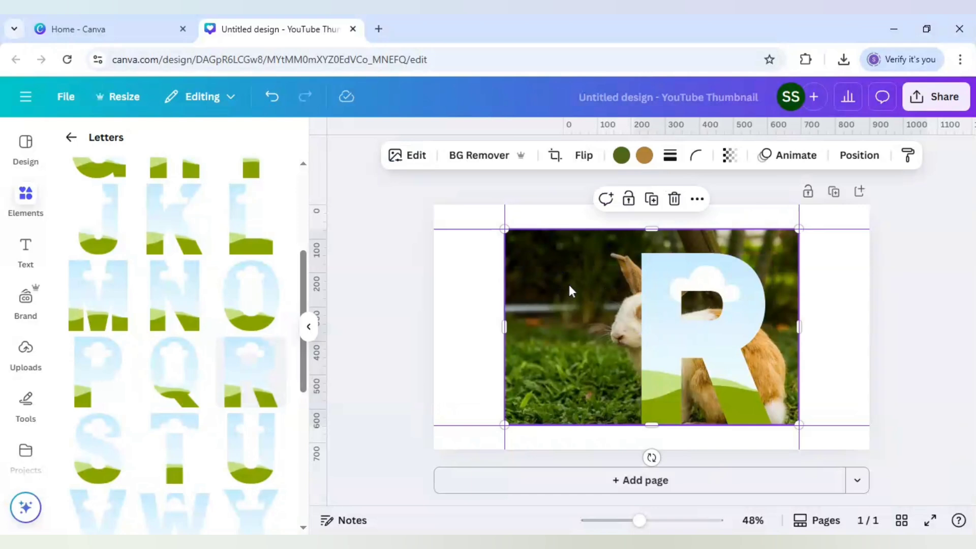
click(651, 198)
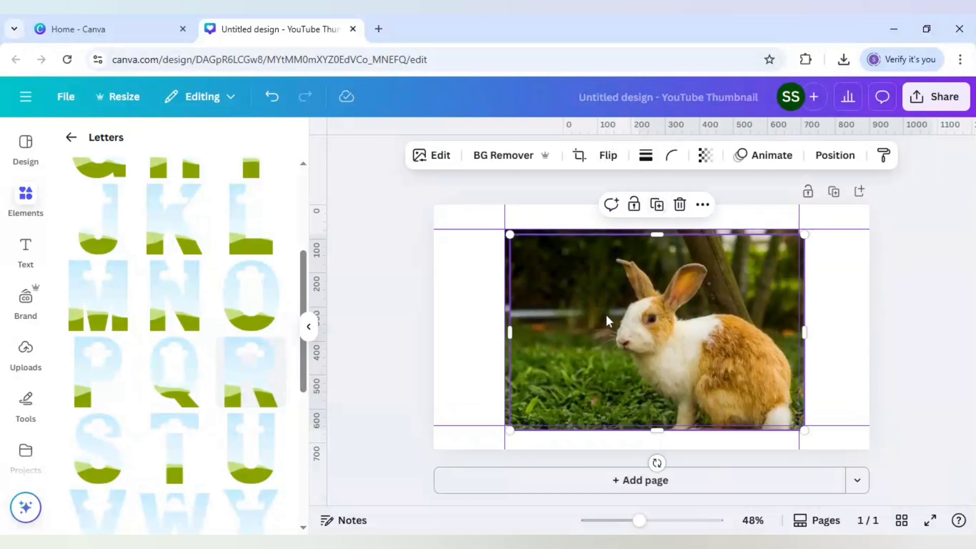
drag(601, 312, 658, 304)
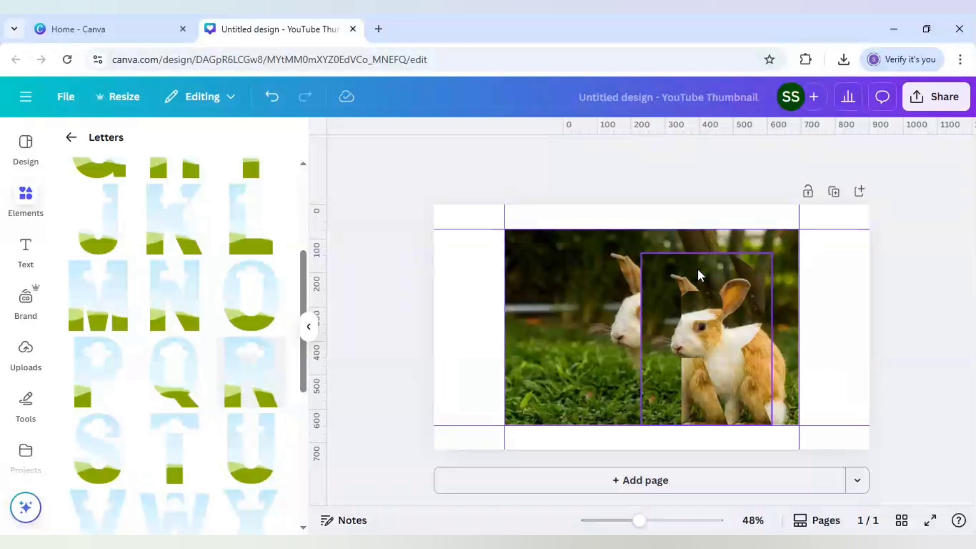
double_click(657, 311)
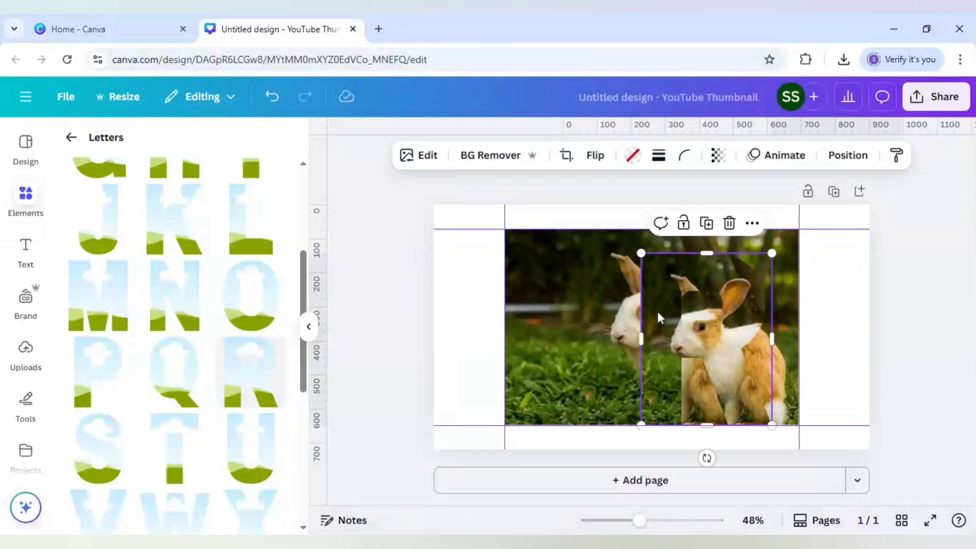
drag(603, 302, 559, 302)
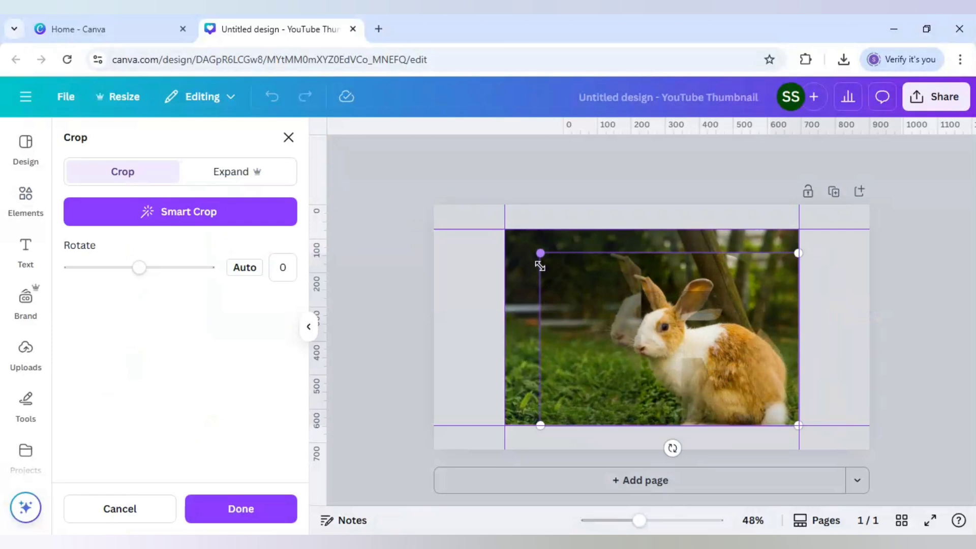
drag(541, 253, 504, 234)
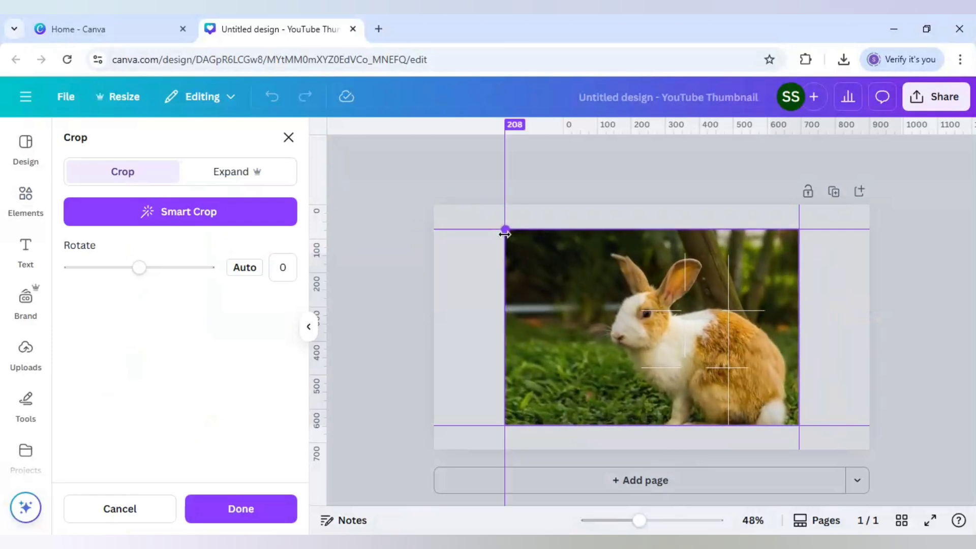
click(823, 335)
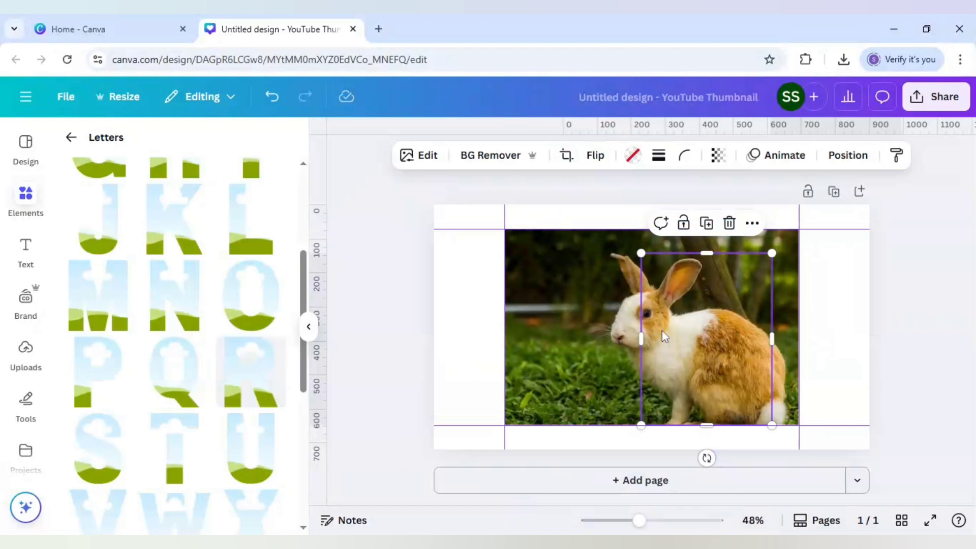
- Duplicate the photo-filled R over the rabbit, then move the full rabbit photo left to uncover it
click(706, 224)
drag(711, 313, 722, 309)
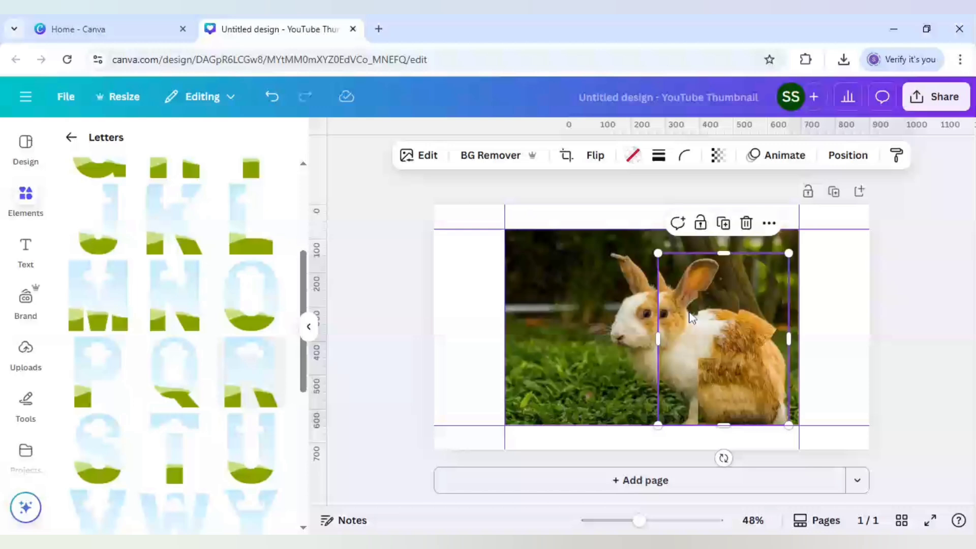
click(620, 299)
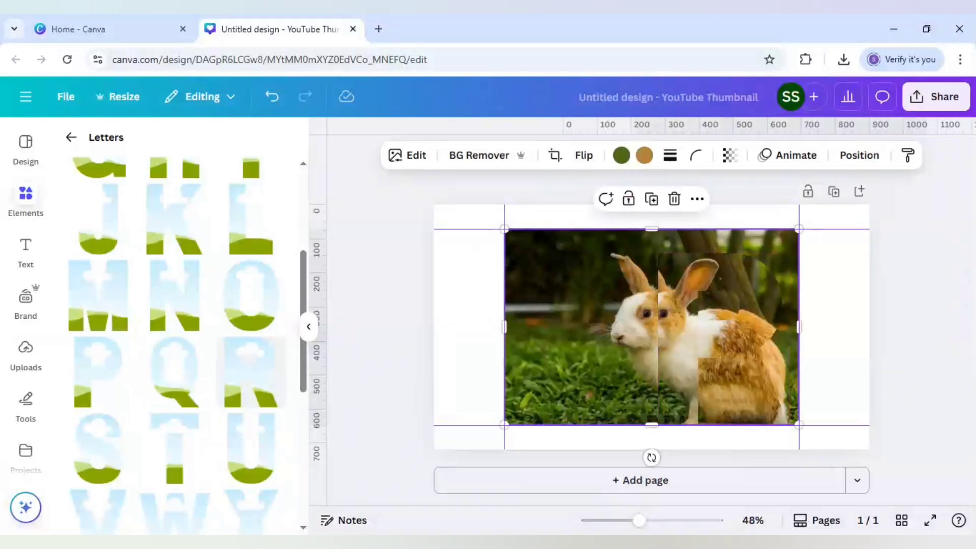
drag(598, 304, 429, 300)
- Send the R frame back one layer, nudge it slightly, and fill it with the rabbit photo
click(708, 321)
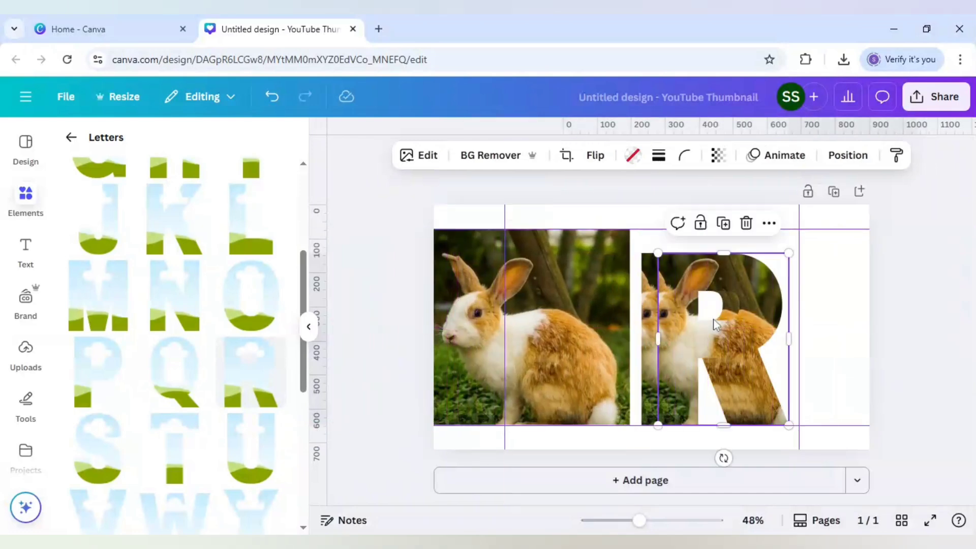
right_click(742, 318)
mouse_move(792, 260)
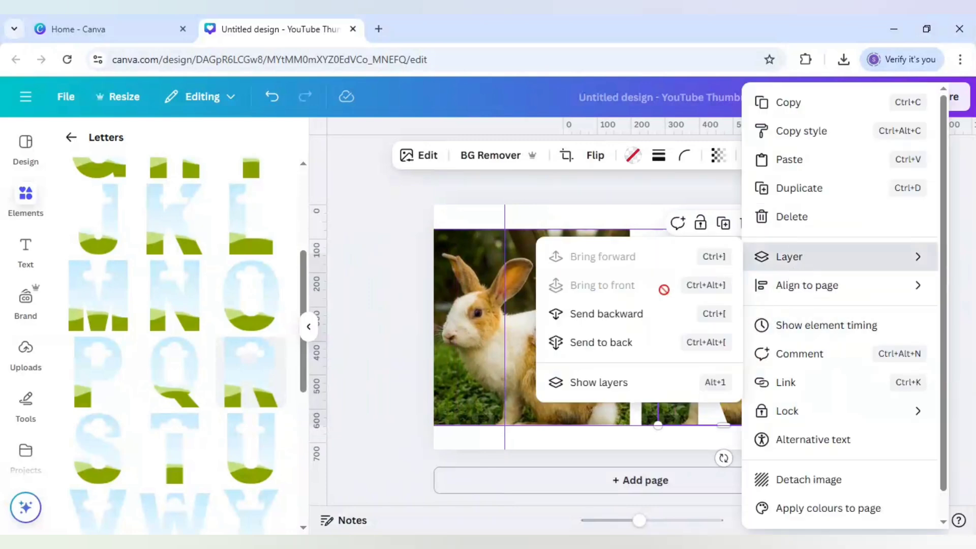
click(656, 314)
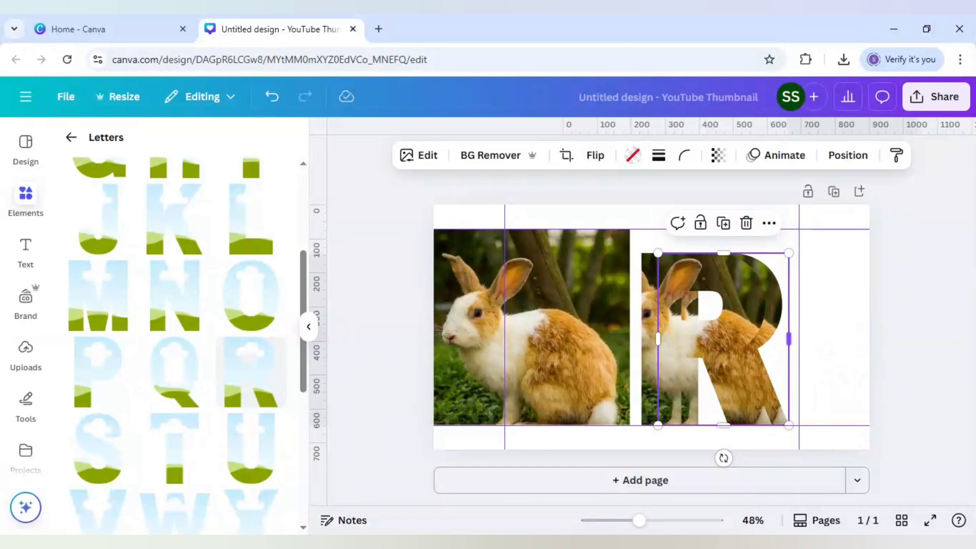
drag(782, 360, 762, 349)
drag(546, 344, 714, 346)
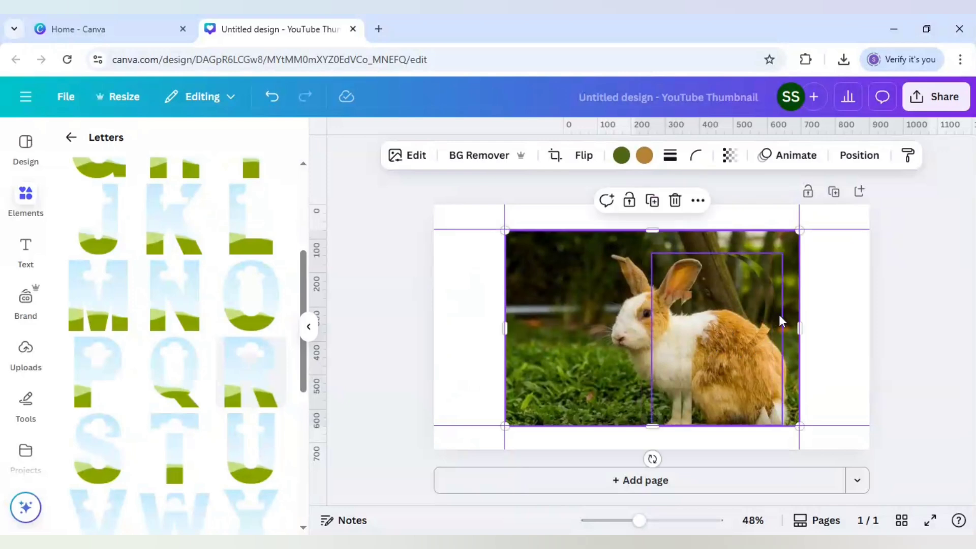
- Shift the rabbit photo slightly within its crop so both rabbit images line up
click(779, 316)
double_click(773, 314)
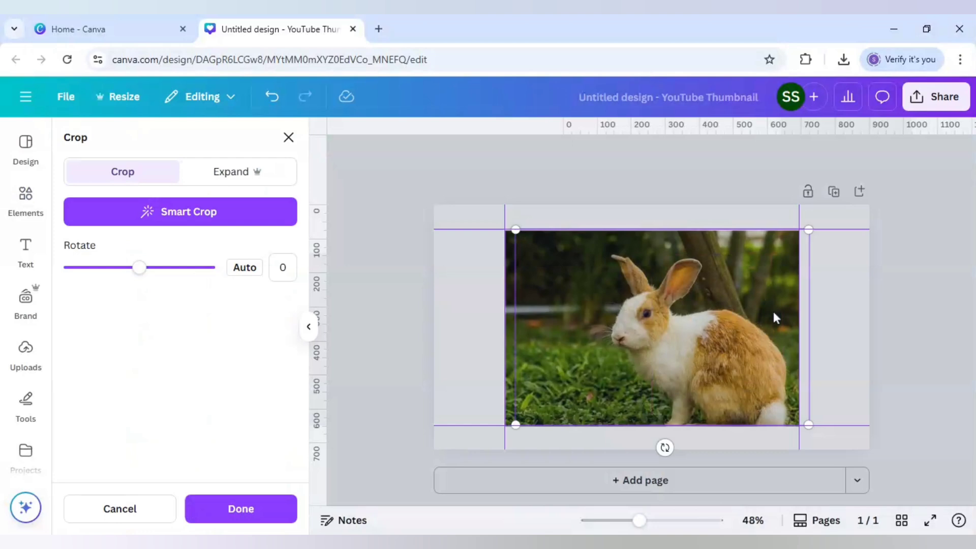
drag(741, 322, 727, 321)
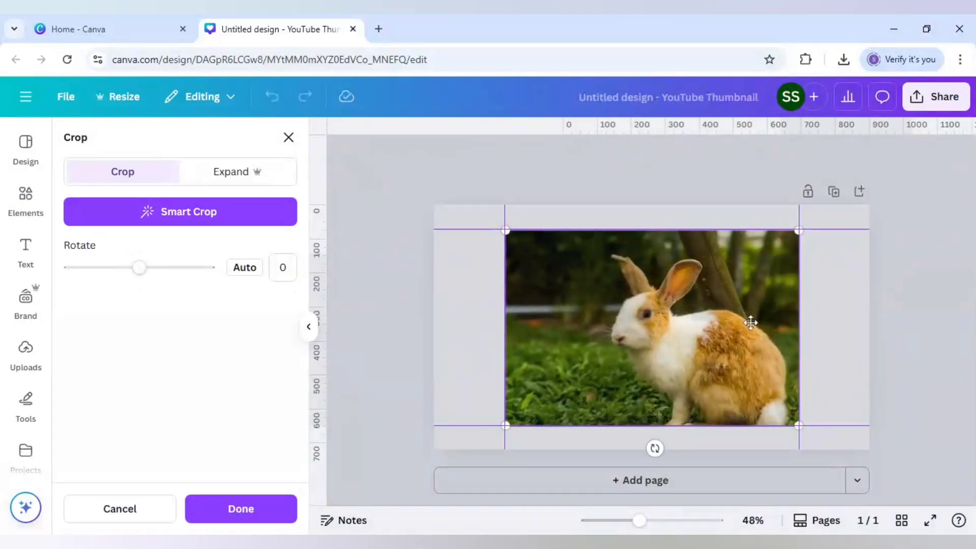
click(719, 333)
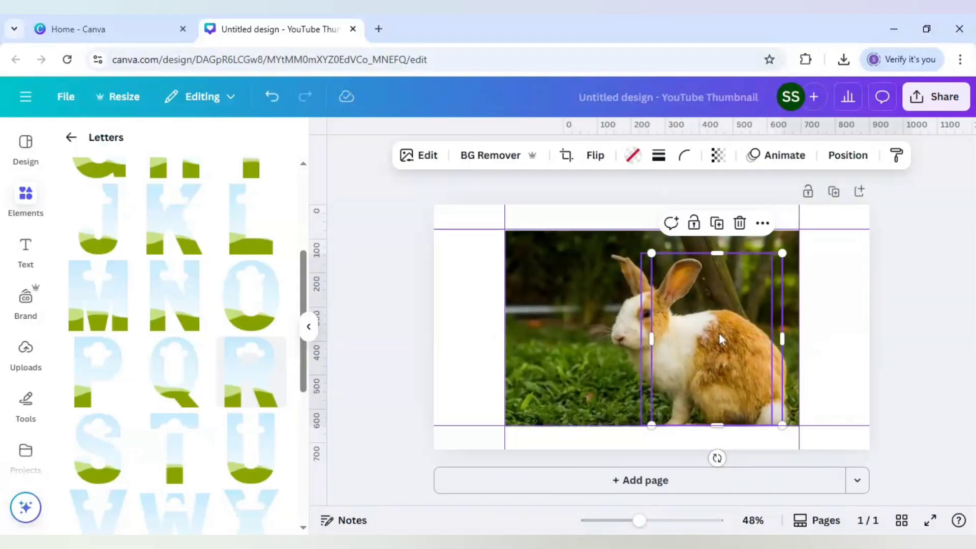
- Temporarily darken the frame photo with Adjust, then remove the full rabbit photo's background with BG Remover
click(426, 157)
click(213, 249)
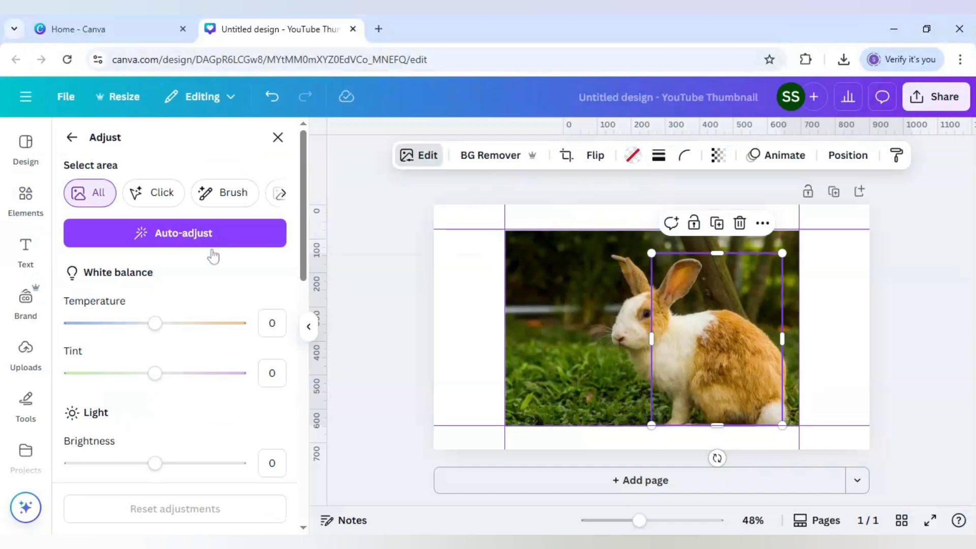
scroll(198, 290, down, 3)
drag(154, 320, 58, 326)
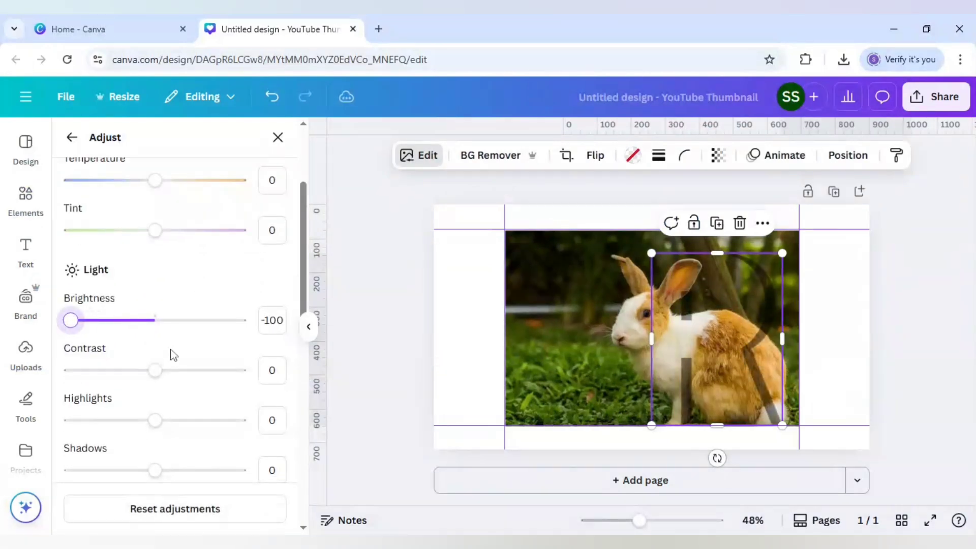
scroll(171, 356, down, 3)
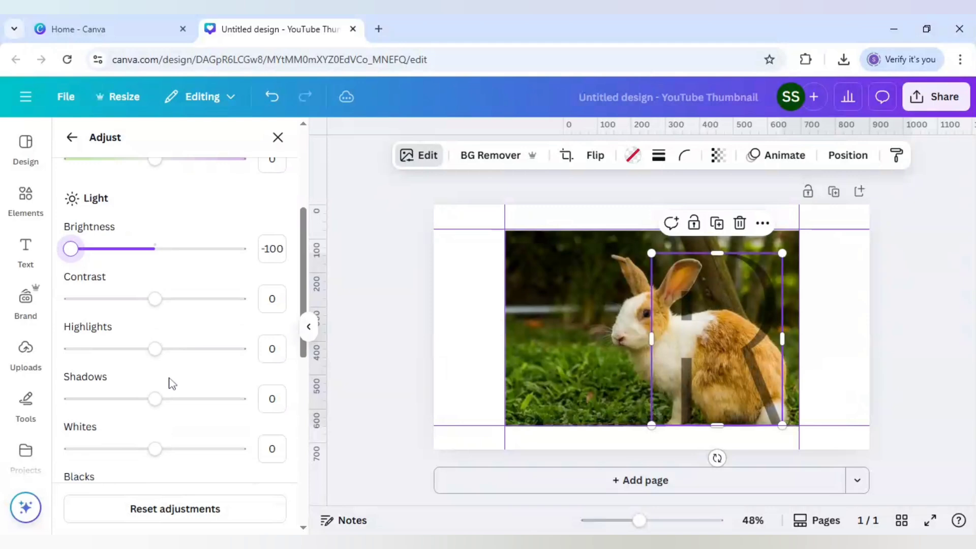
drag(162, 401, 126, 410)
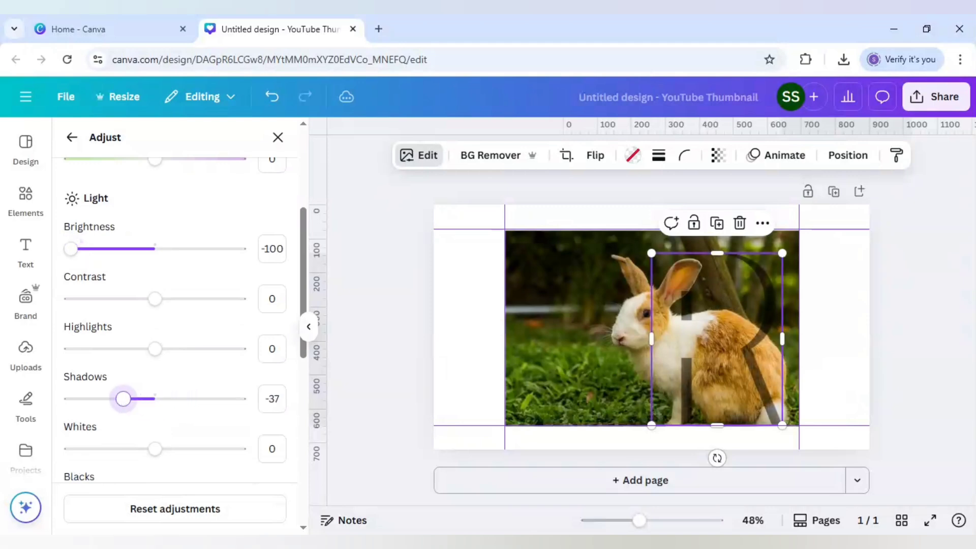
click(561, 322)
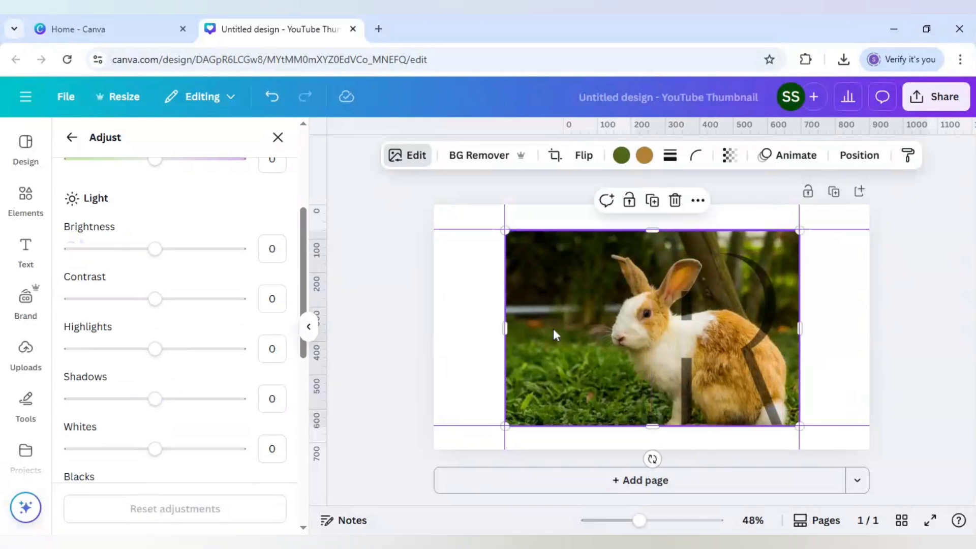
click(484, 156)
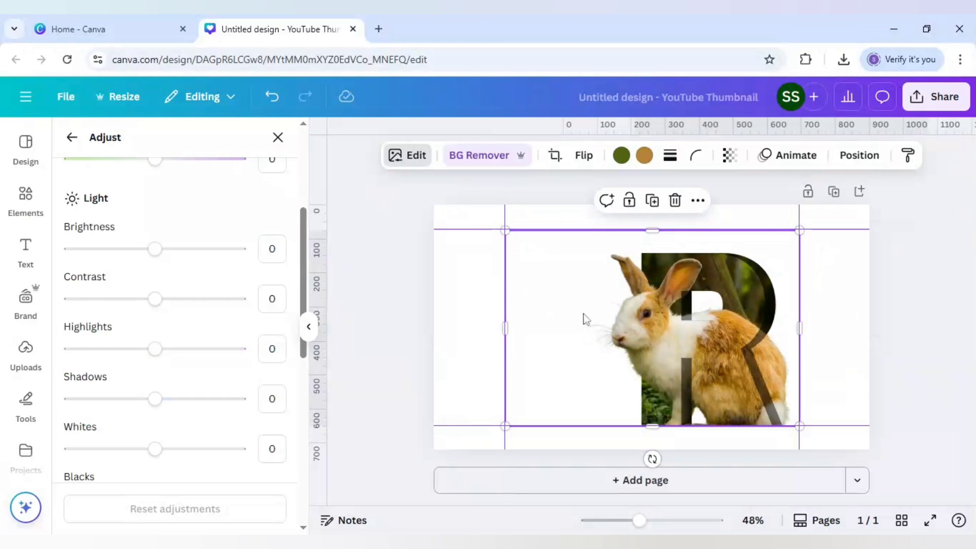
- Bring the rabbit cutout to front, cropping its right side back to the R and shortening its bottom
right_click(584, 319)
mouse_move(631, 262)
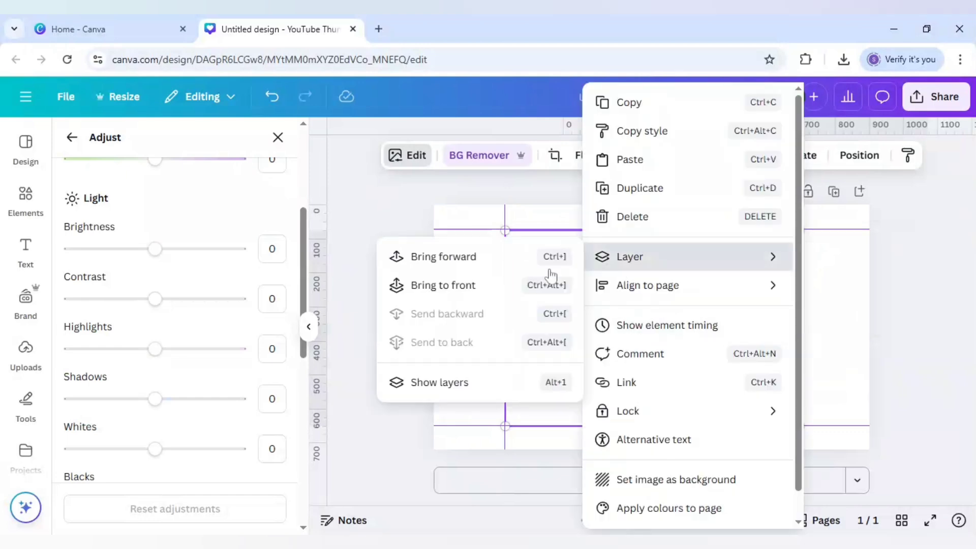
click(479, 287)
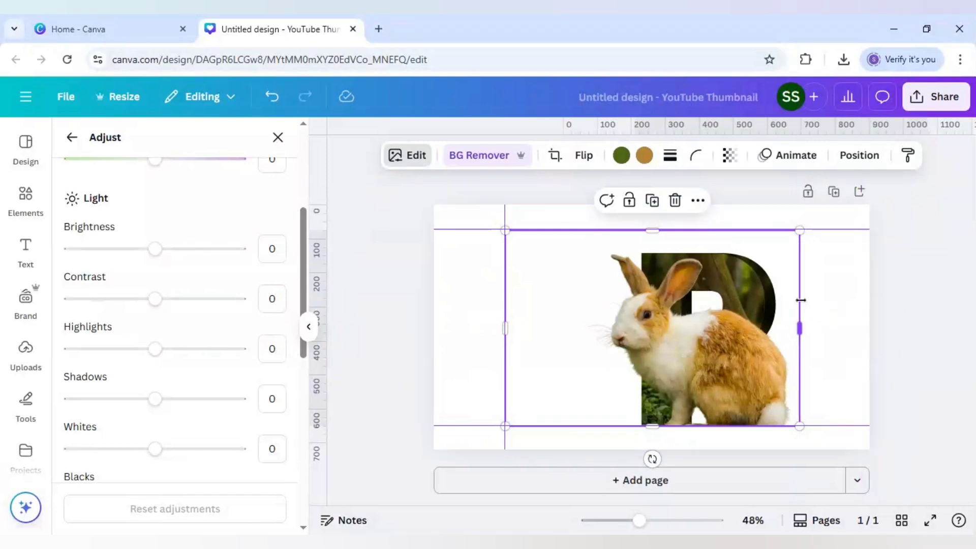
drag(801, 300, 670, 308)
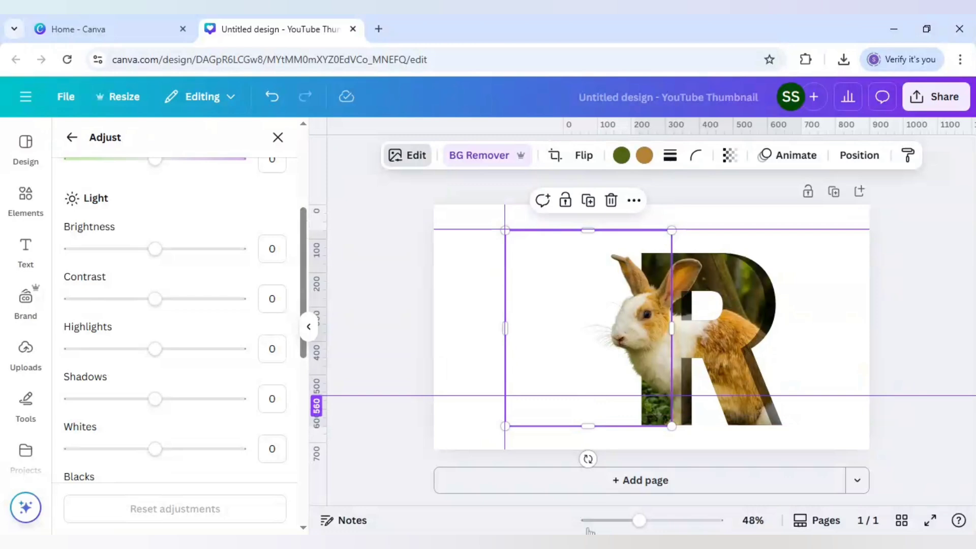
drag(588, 426, 588, 403)
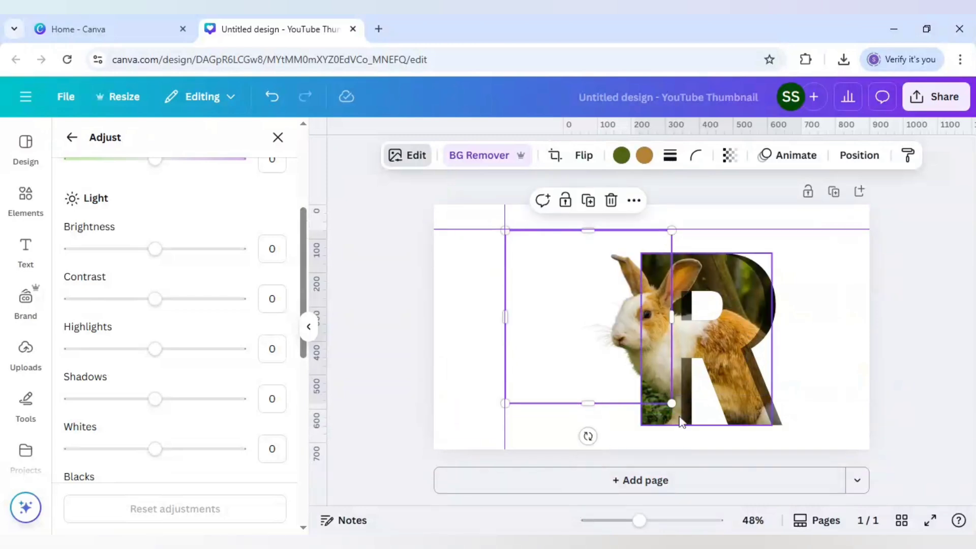
- Give the R frame a solid white outline with stroke weight 4
click(724, 370)
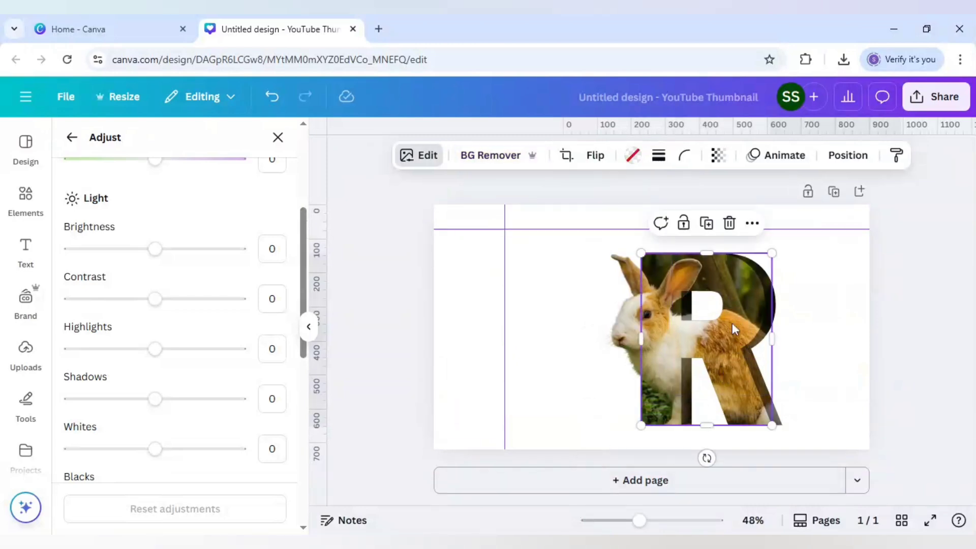
click(659, 158)
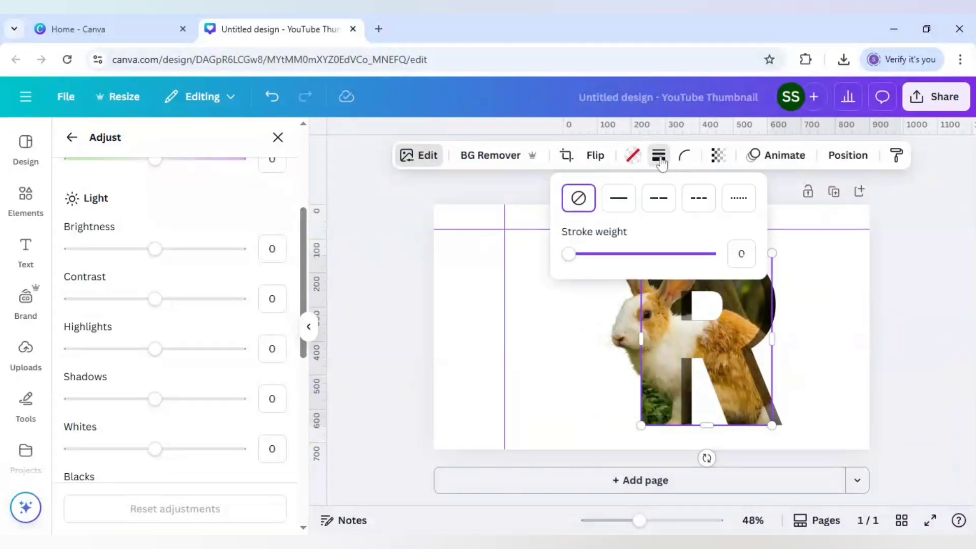
click(617, 203)
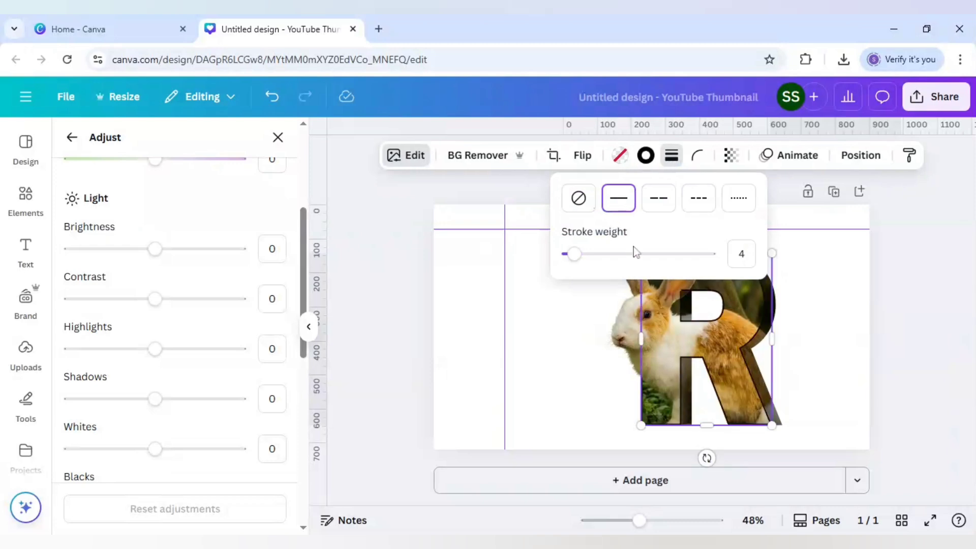
click(735, 261)
click(645, 155)
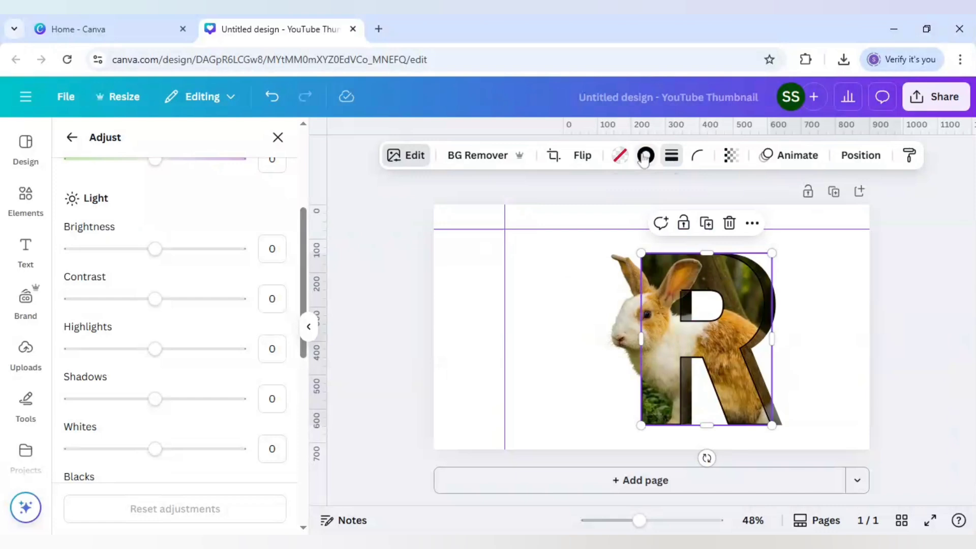
click(155, 245)
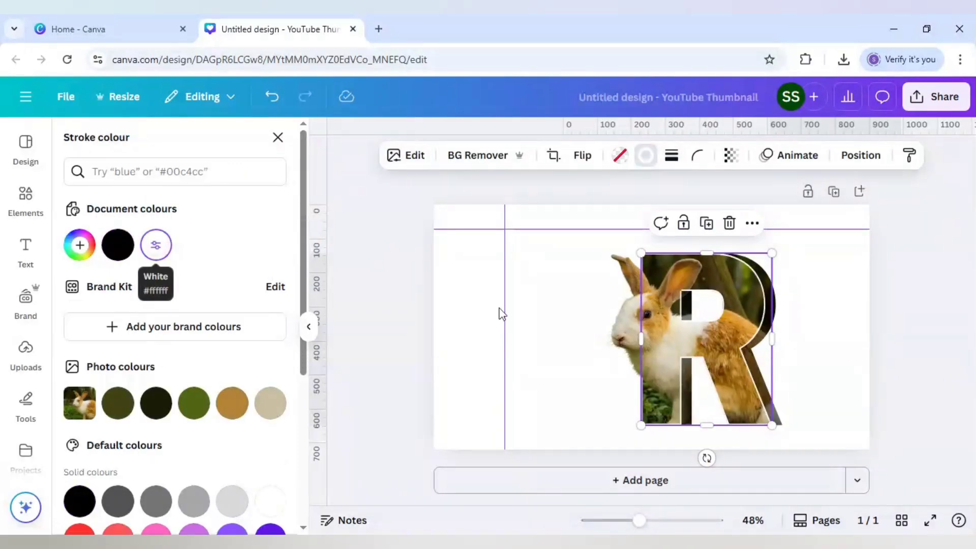
key(Escape)
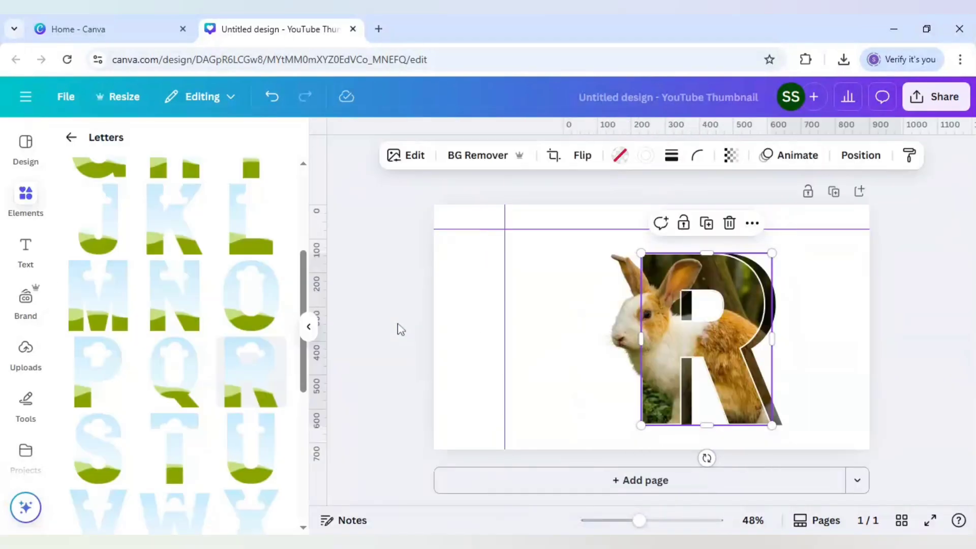
key(Escape)
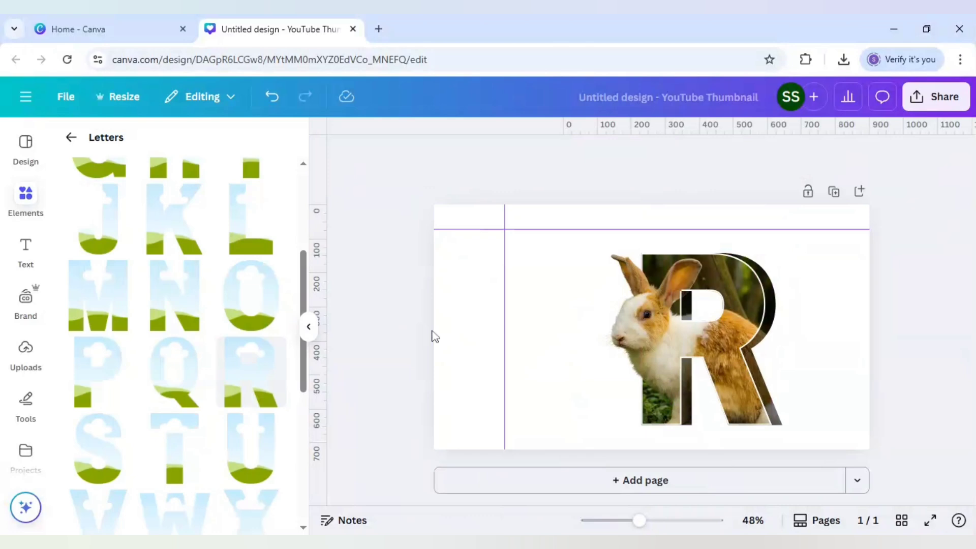
- Select the rabbit cutout and the R frame together and group them
click(623, 354)
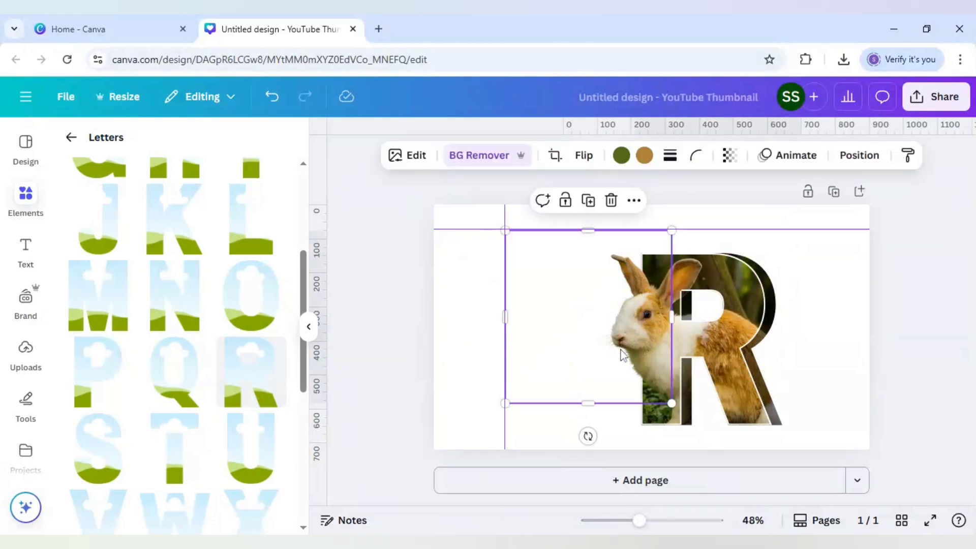
shift+click(712, 339)
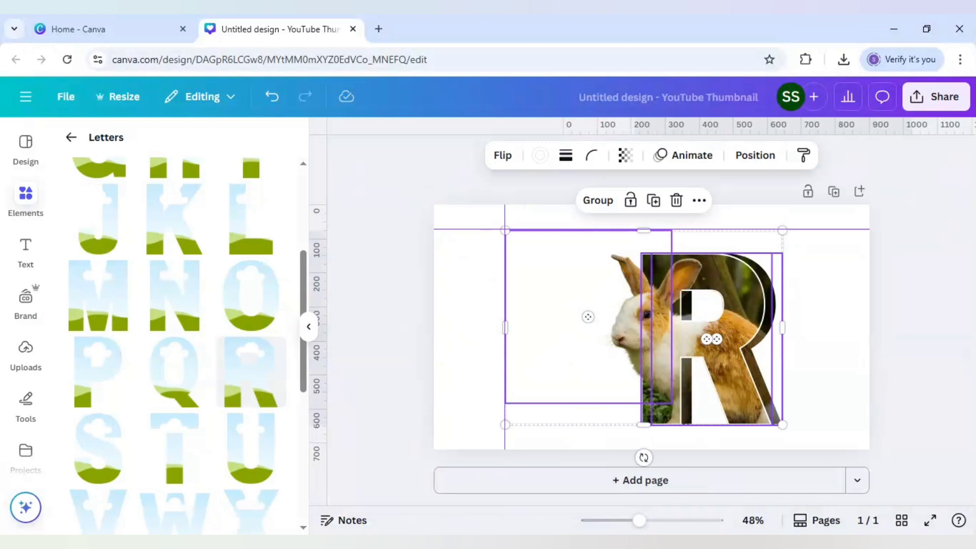
click(599, 202)
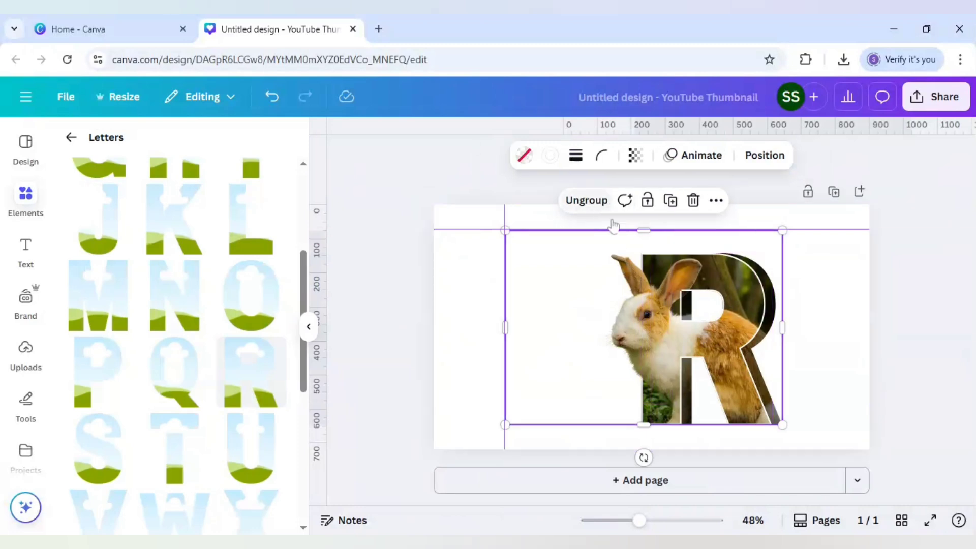
key(ctrl+z)
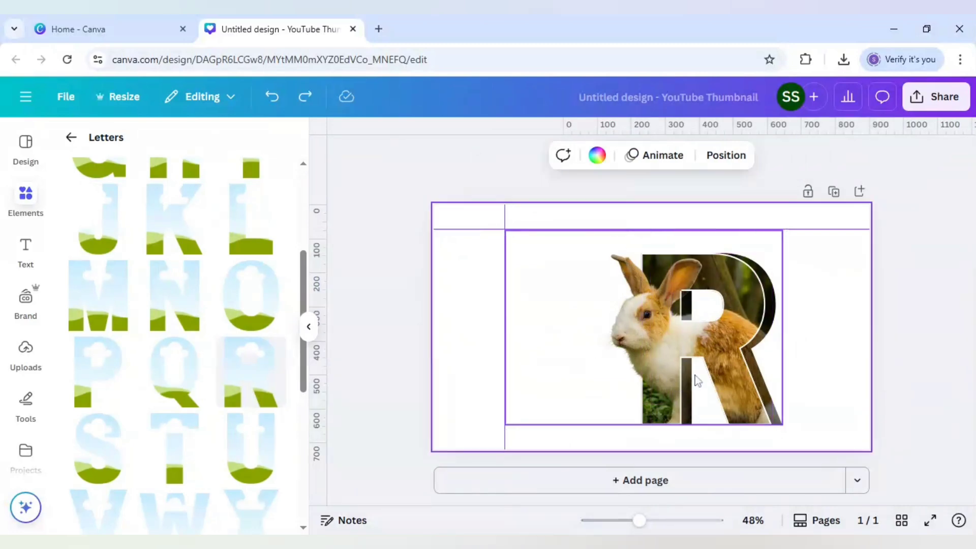
- Download the thumbnail as a PNG via Share
click(929, 106)
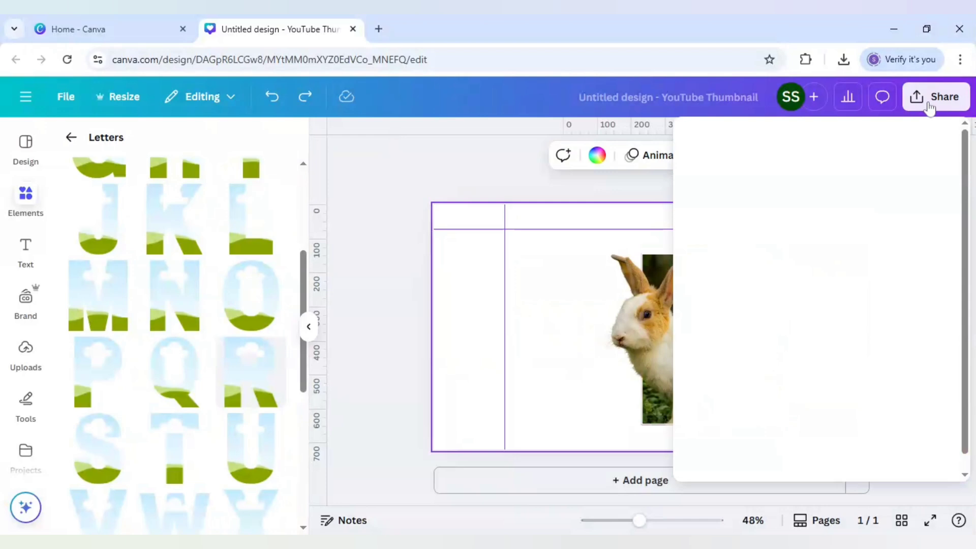
click(714, 392)
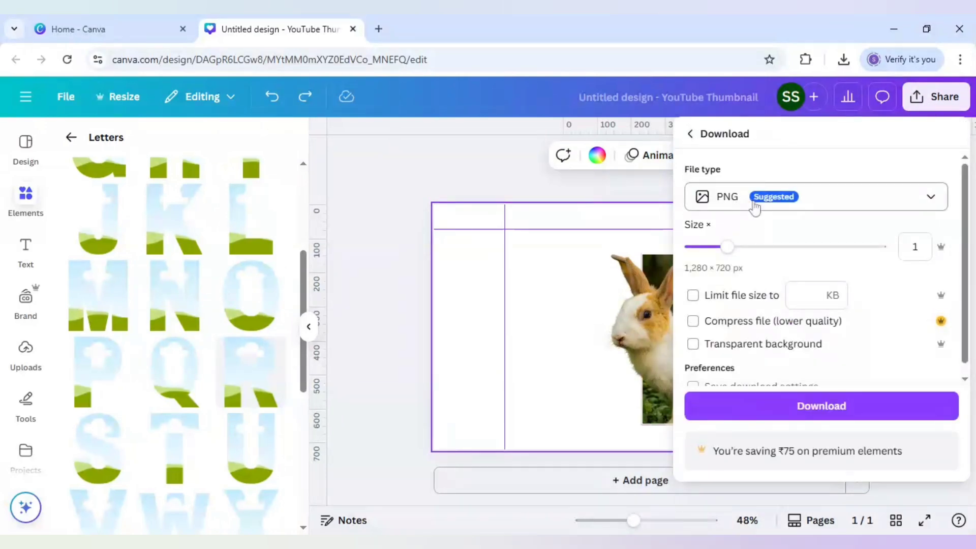
click(777, 413)
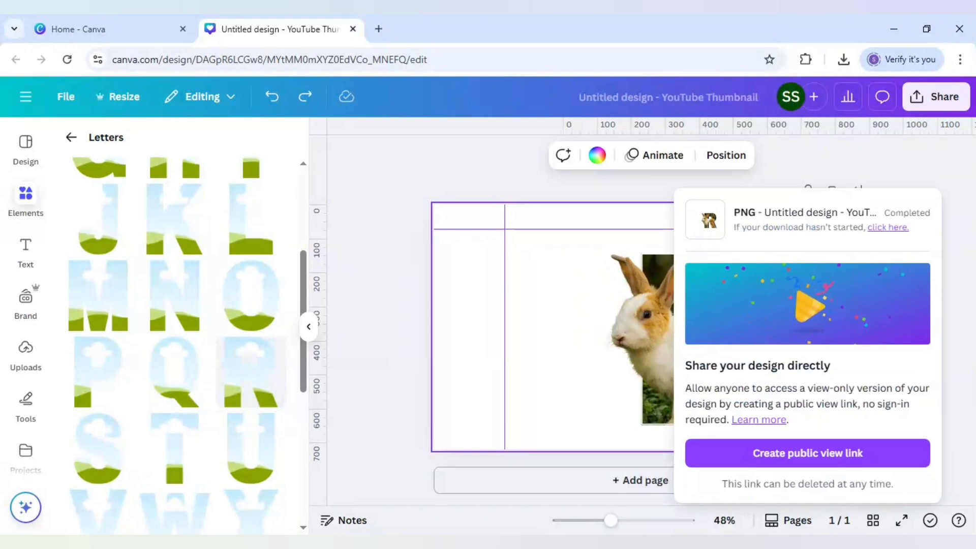
- Add a second page and crop the empty left, right and bottom margins off the rabbit-in-R element
click(726, 486)
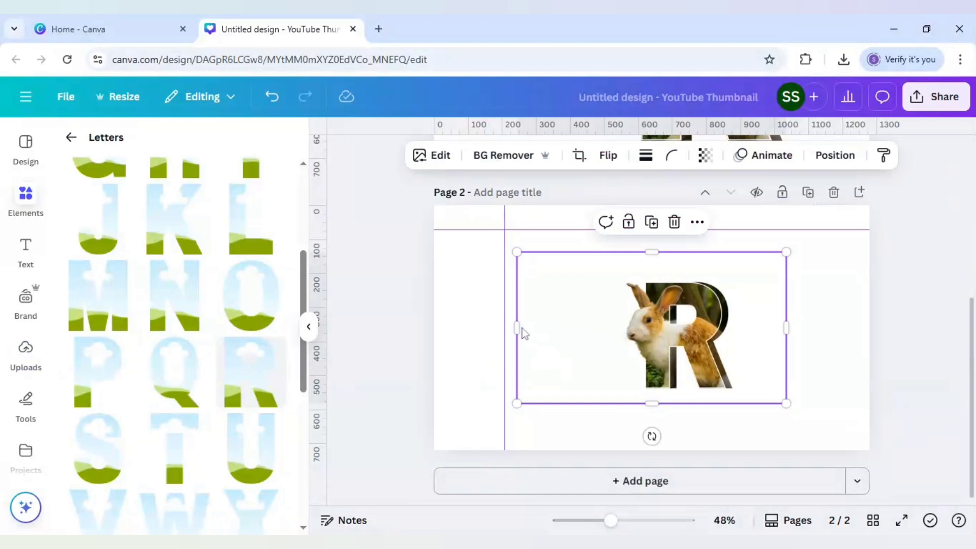
drag(551, 335, 596, 346)
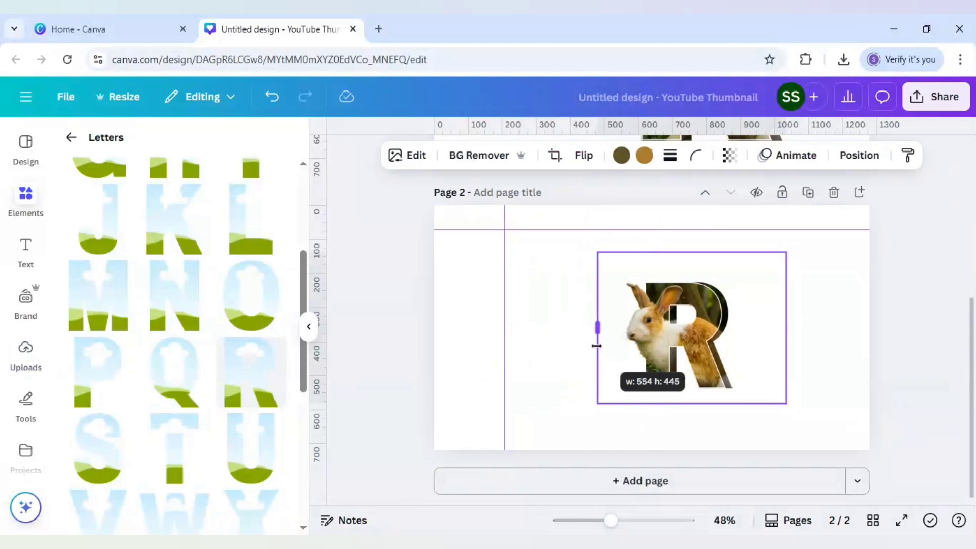
drag(786, 328, 752, 328)
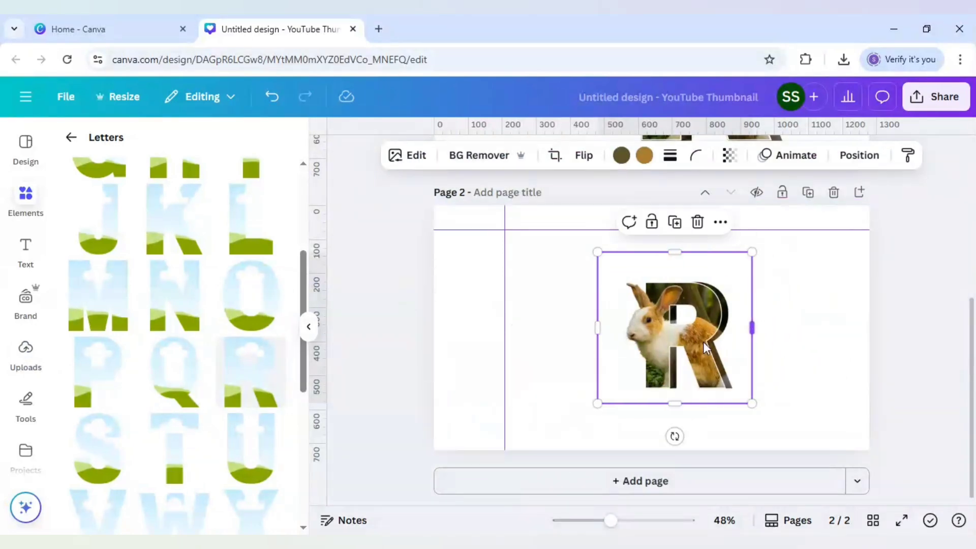
drag(675, 403, 674, 388)
- Remove both ruler guides and enlarge the element to 623 × 554 toward the upper left
drag(747, 379, 685, 394)
drag(753, 233, 749, 125)
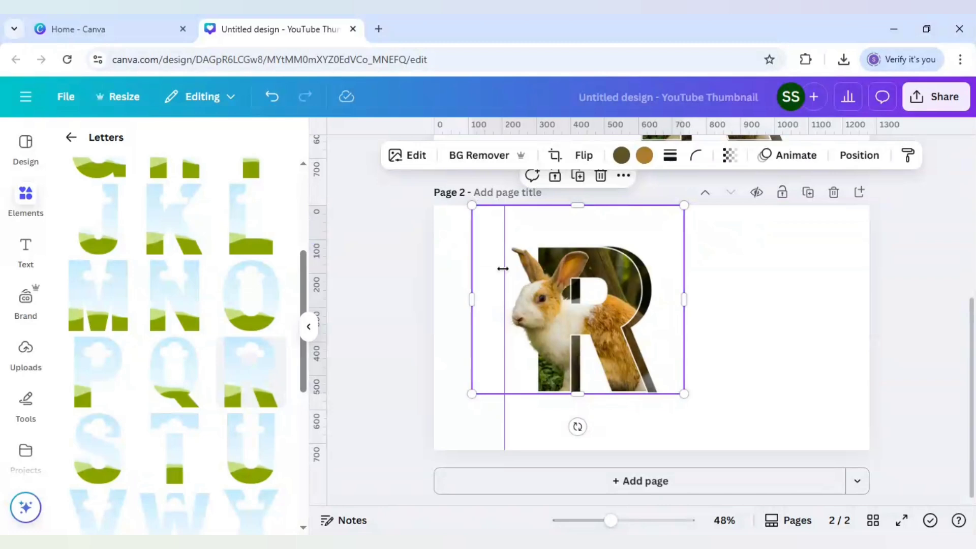
drag(503, 268, 329, 338)
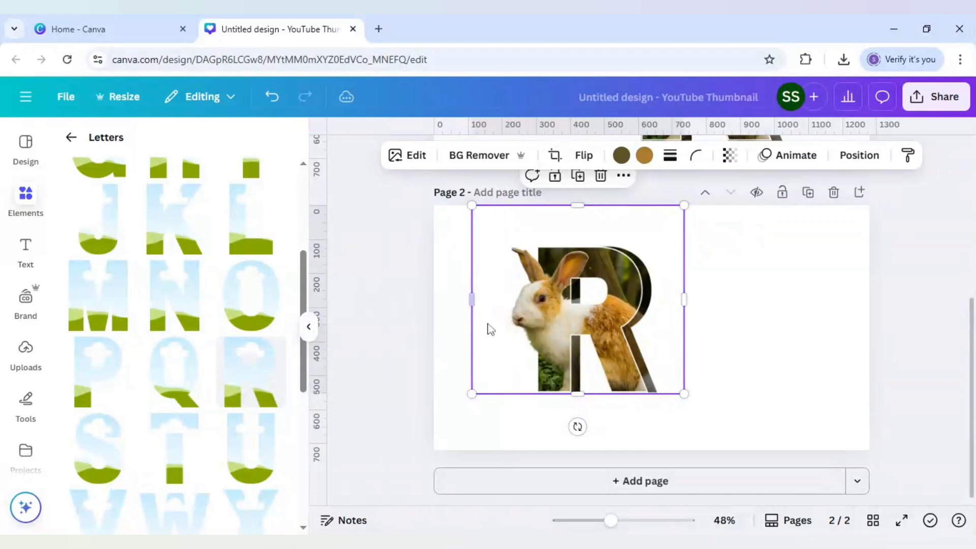
drag(587, 362, 590, 343)
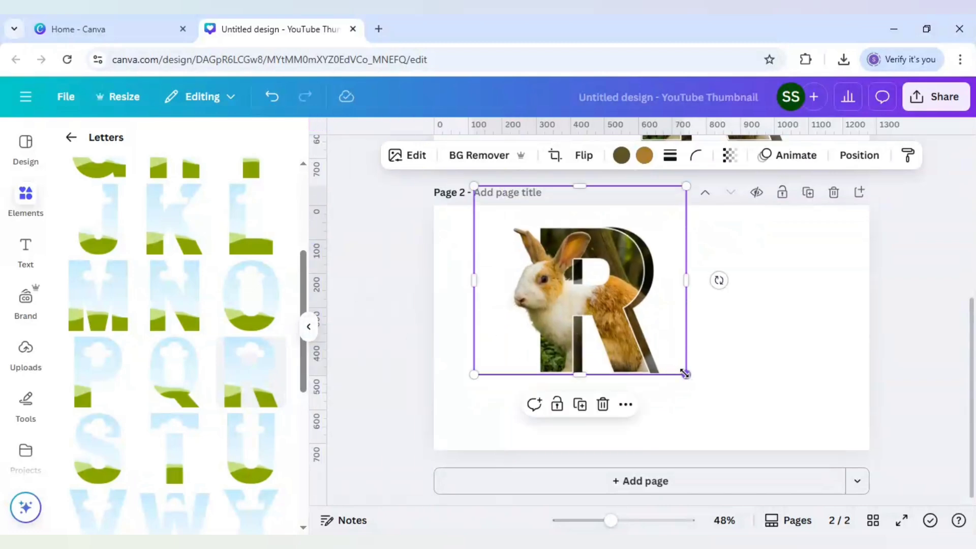
drag(685, 373, 708, 393)
drag(630, 355, 617, 357)
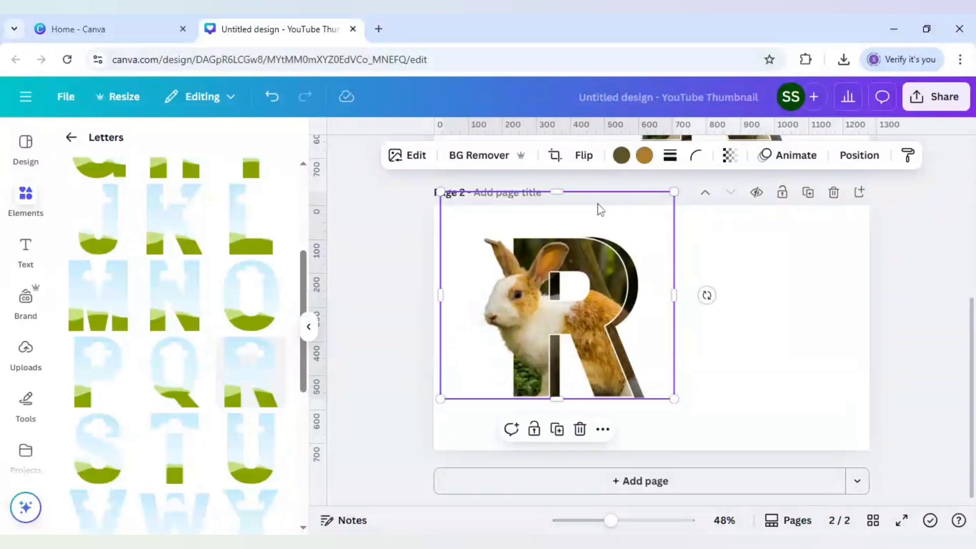
- Duplicate the rabbit-in-R, flip the copy vertically and align it directly beneath the original
click(556, 430)
drag(588, 370, 658, 365)
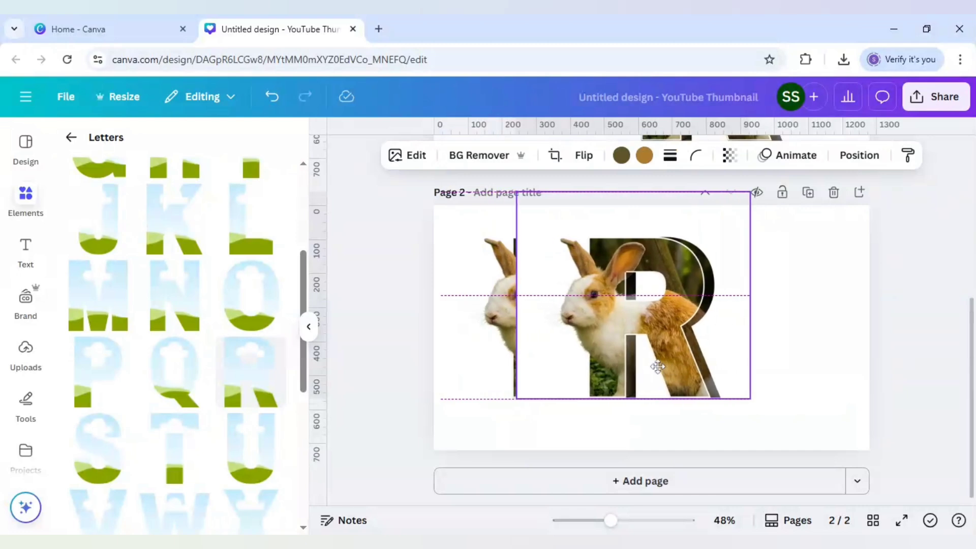
click(583, 155)
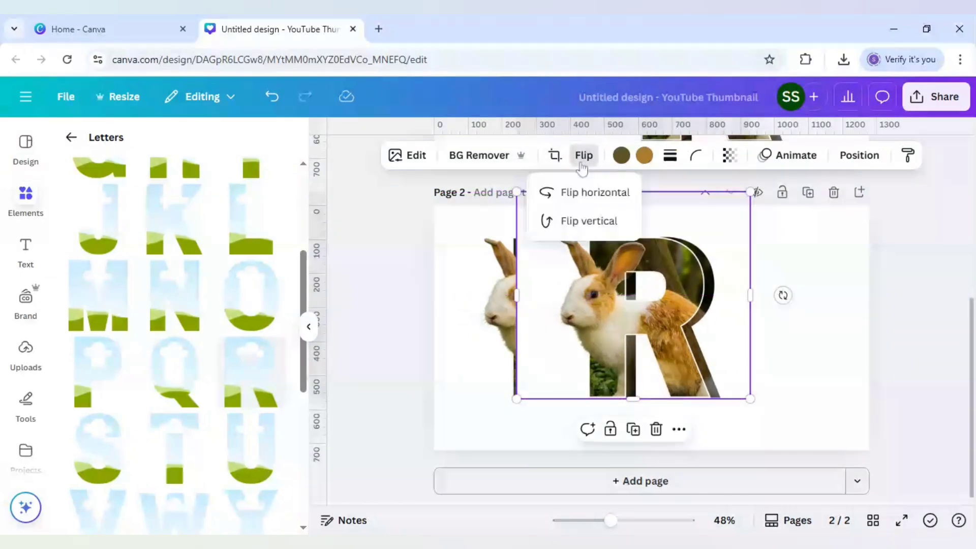
click(594, 222)
drag(632, 295, 568, 471)
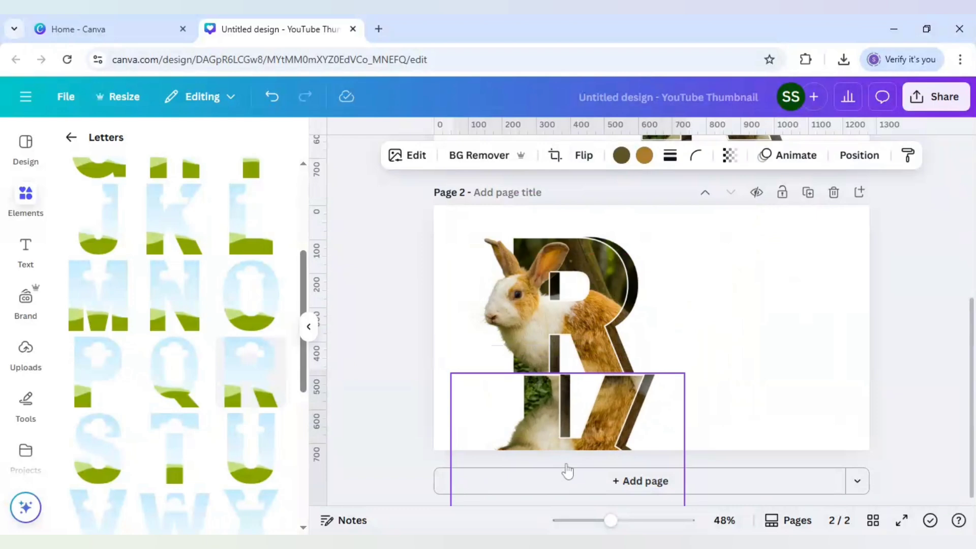
drag(575, 432, 574, 435)
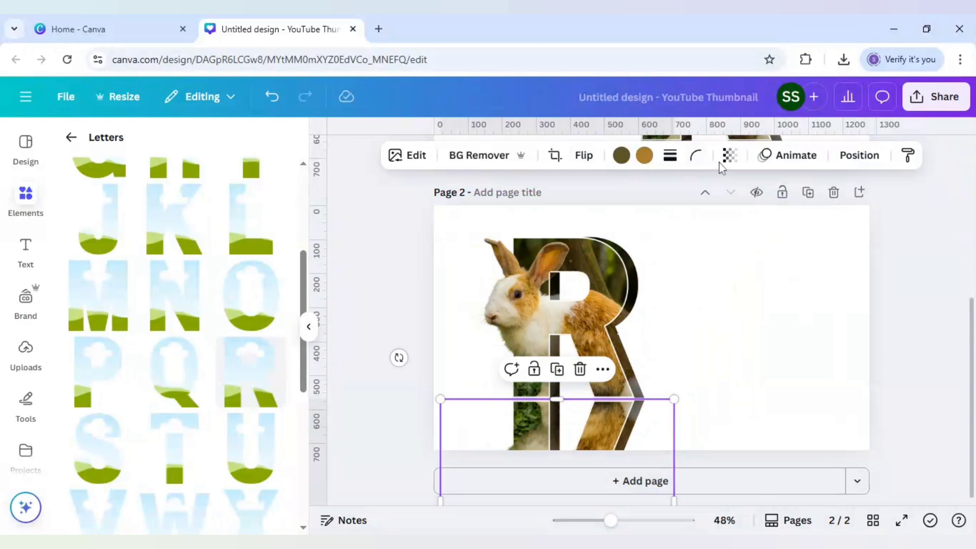
- Lower the flipped copy's transparency to 29 so it reads as a faded reflection
click(730, 155)
drag(753, 223, 689, 226)
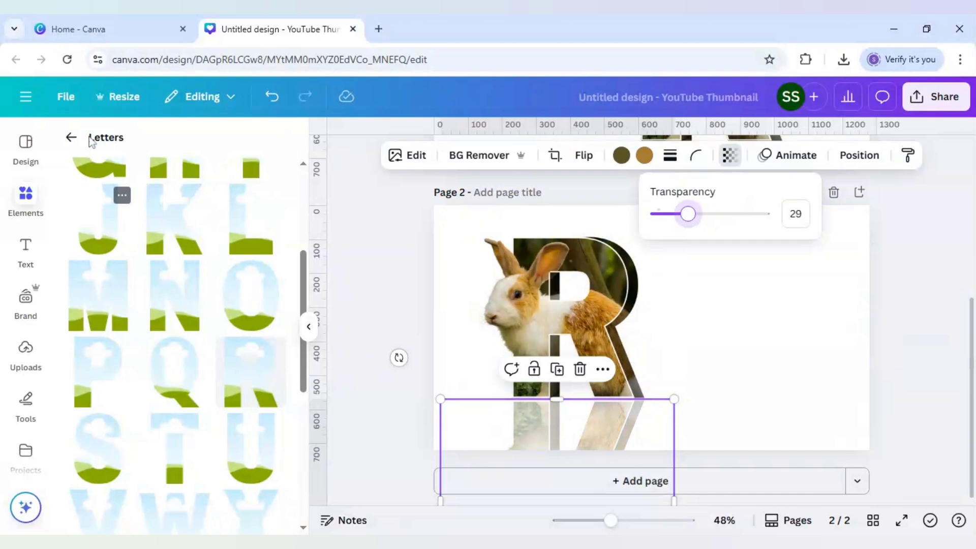
click(73, 139)
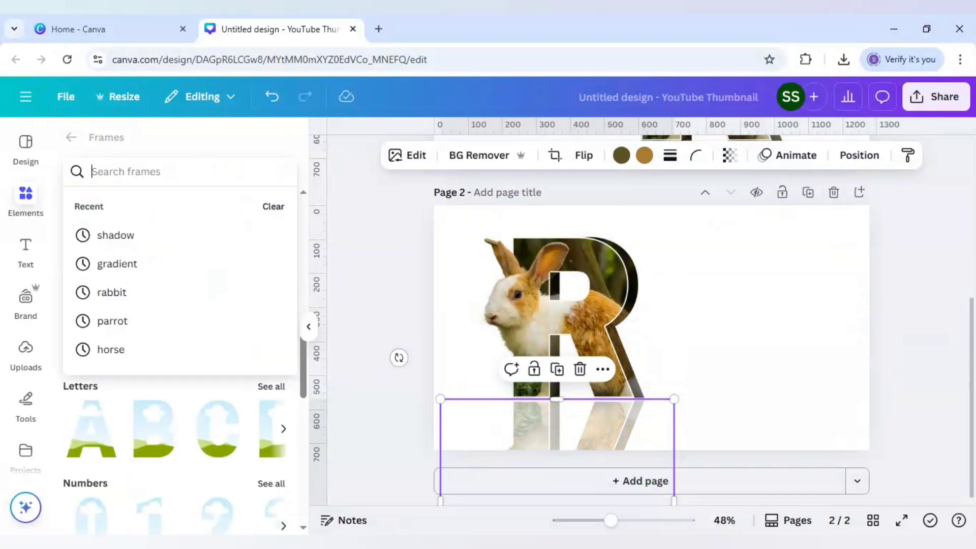
- Search the elements library for "shadow" and add the wide dark shadow graphic
click(72, 138)
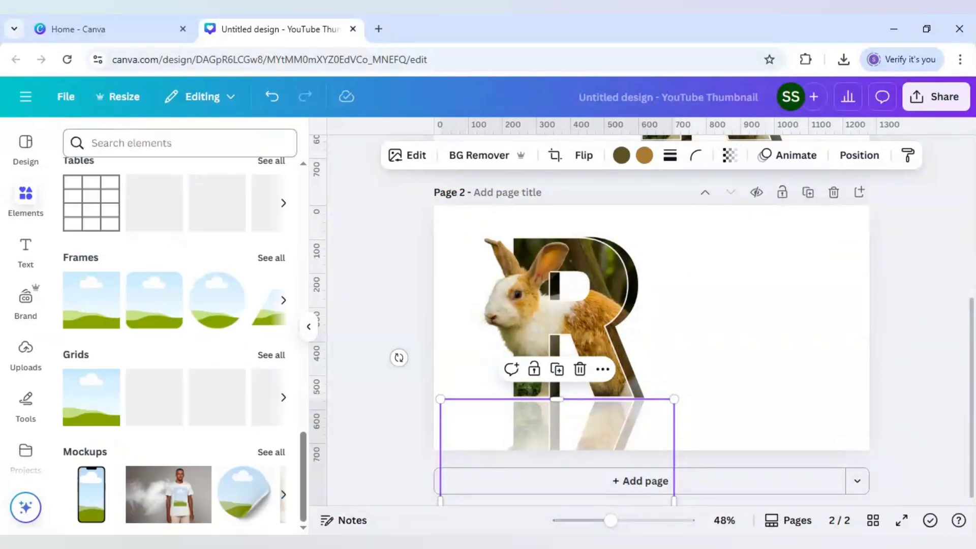
click(92, 143)
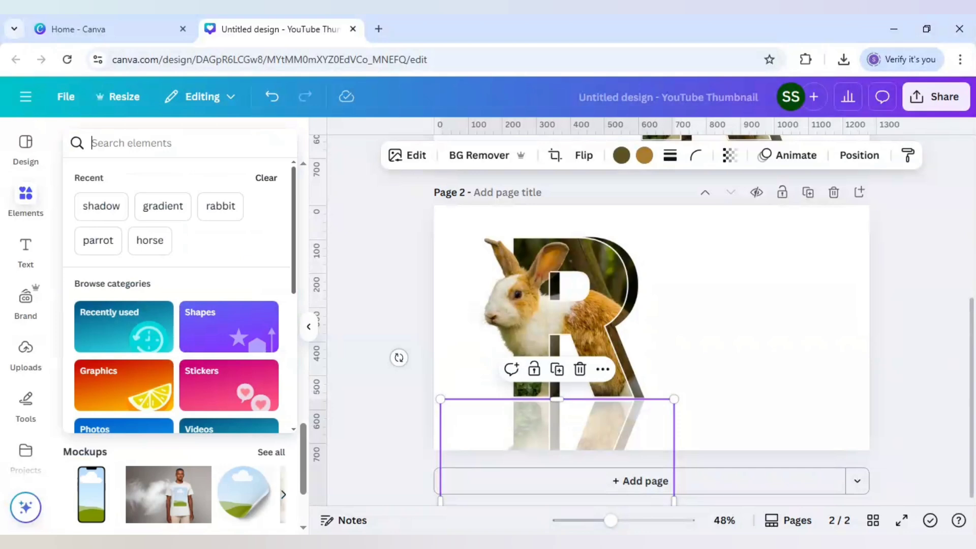
text(shadow)
key(Return)
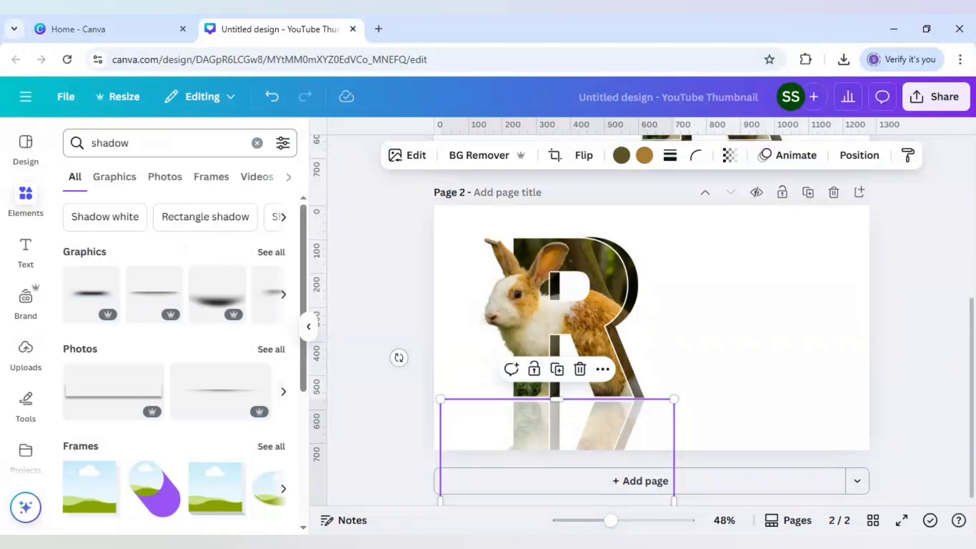
click(217, 295)
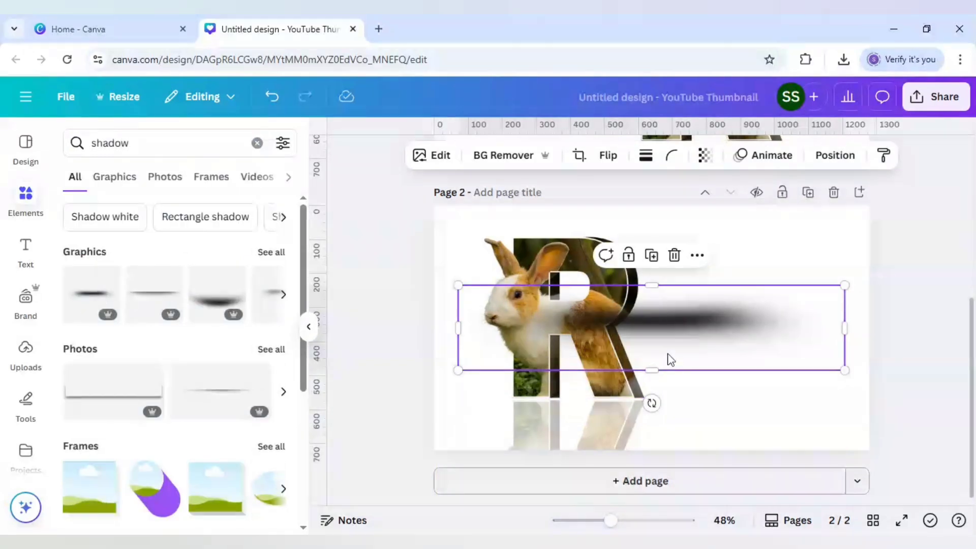
- Resize the shadow and centre it across the R's base, just above the reflection
drag(671, 360, 603, 420)
drag(777, 366, 679, 404)
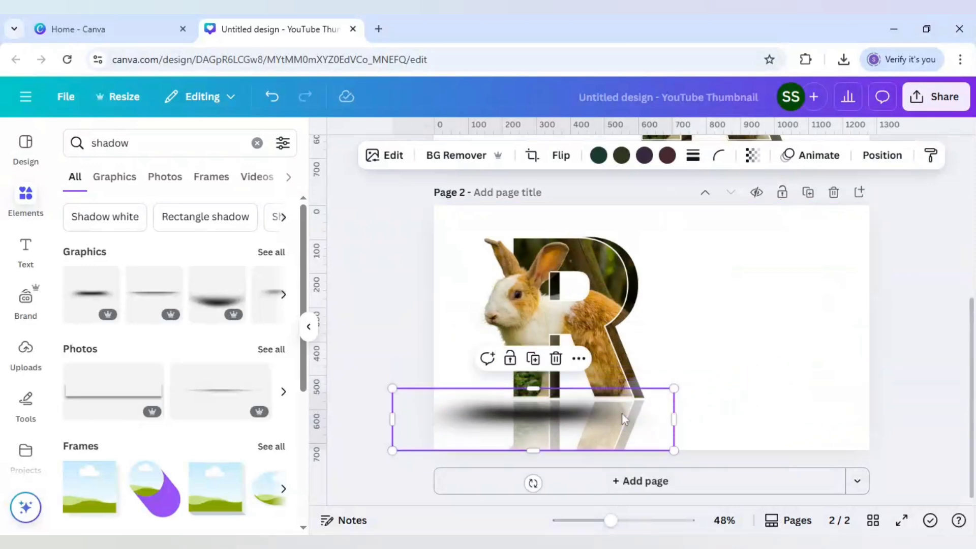
drag(623, 418, 638, 407)
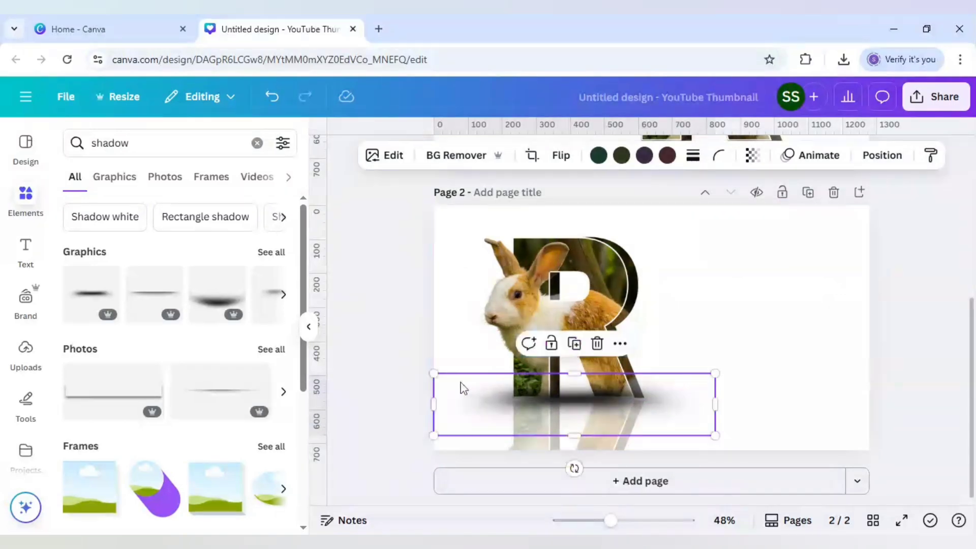
drag(434, 375, 409, 370)
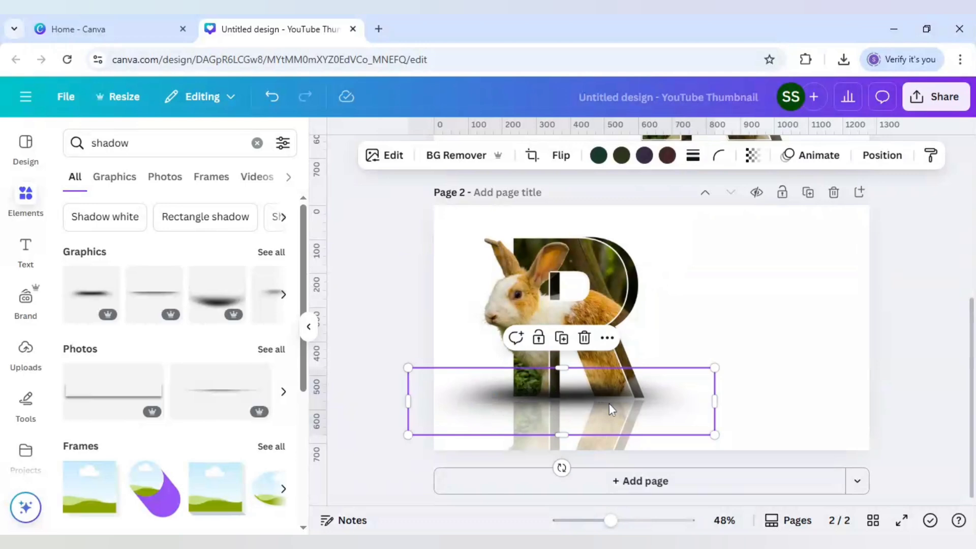
drag(610, 407, 616, 406)
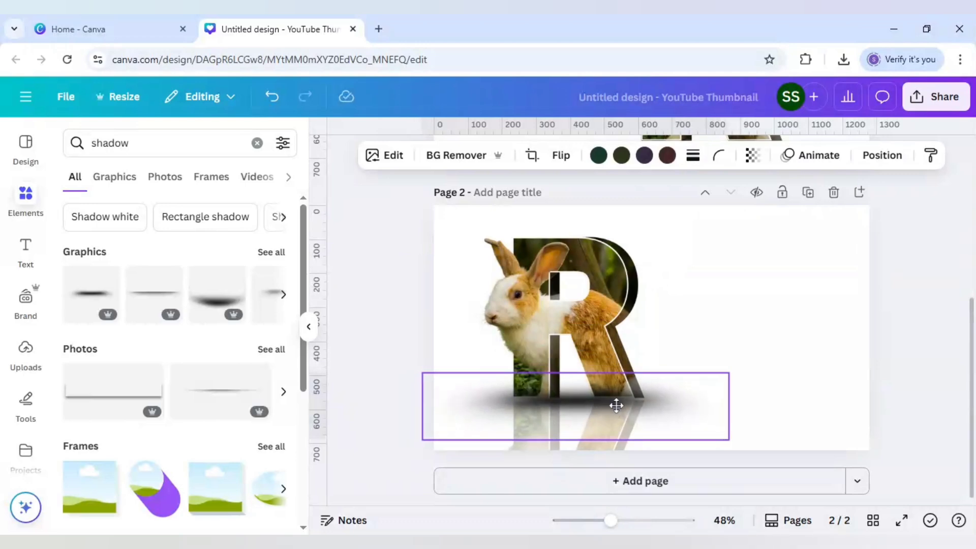
click(750, 333)
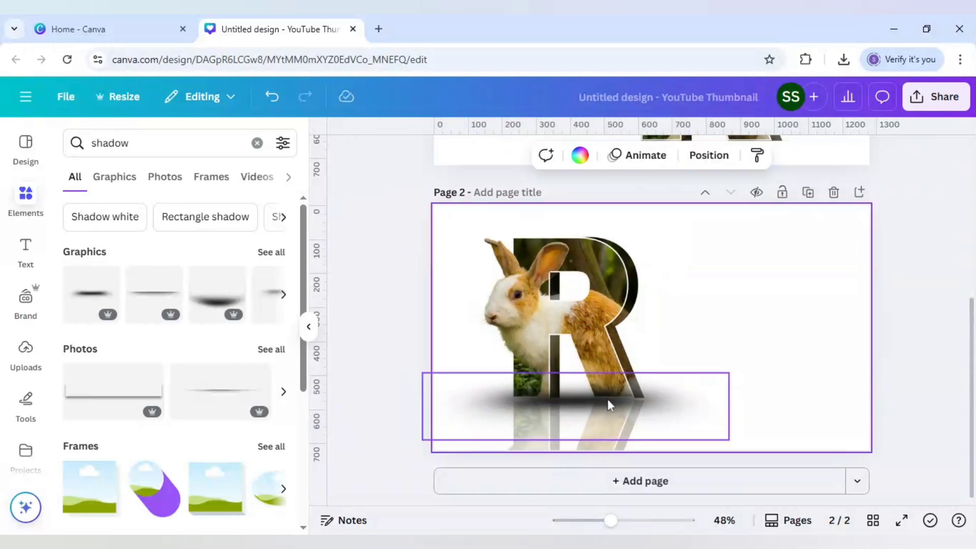